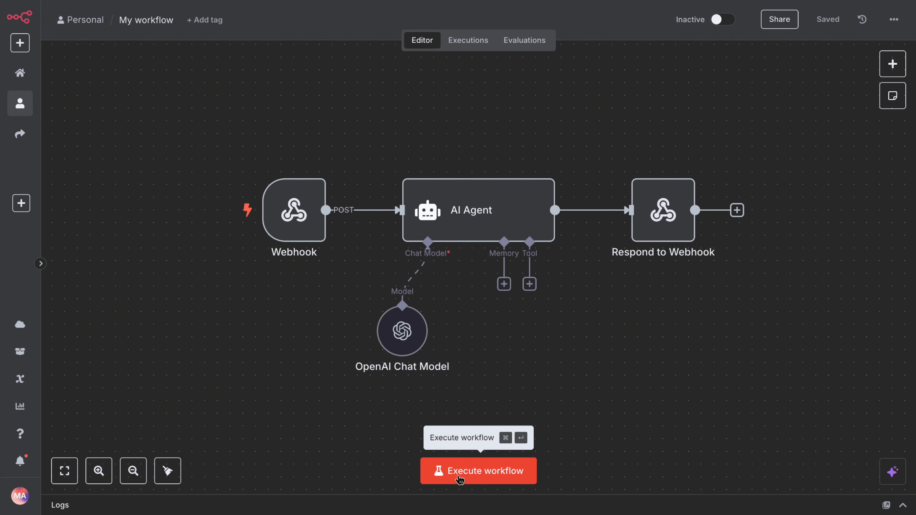
Set the Webhook node's Authentication to None.
{"action": "double_click", "coordinate": [296, 220]}
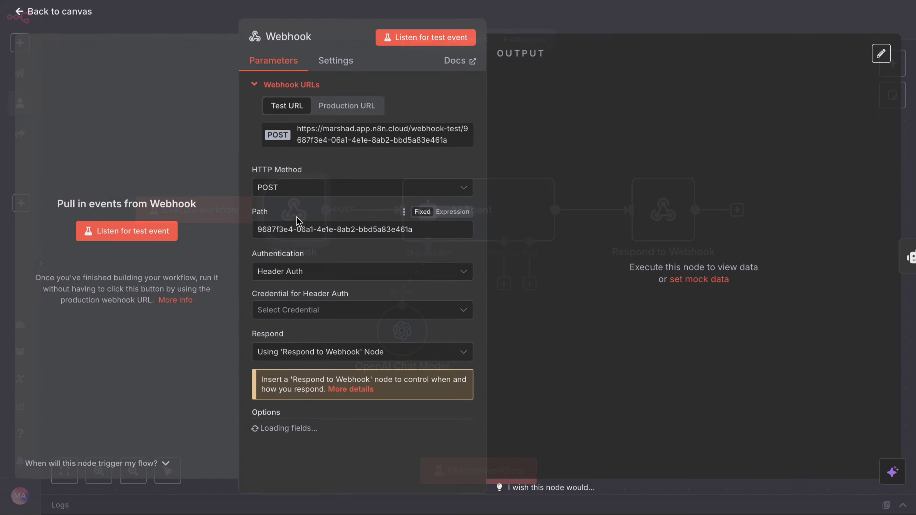
{"action": "left_click", "coordinate": [317, 273]}
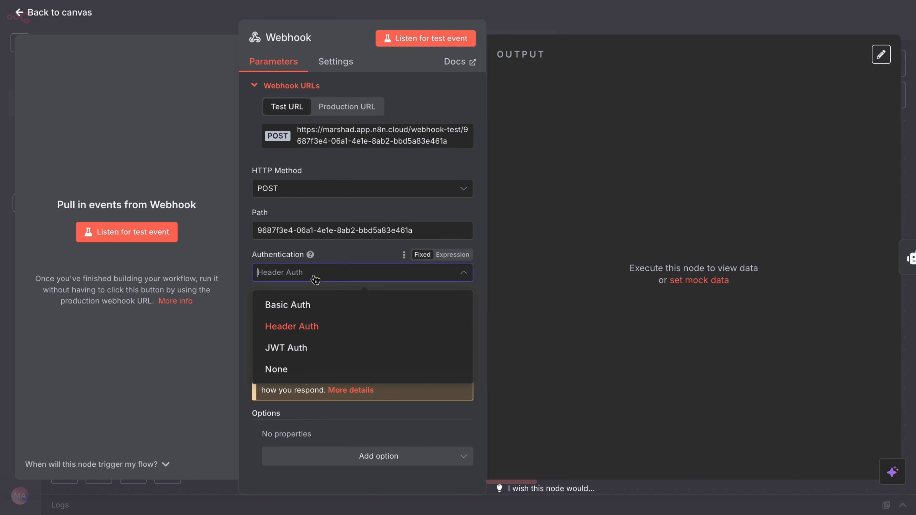
{"action": "left_click", "coordinate": [299, 368]}
{"action": "left_click", "coordinate": [206, 26]}
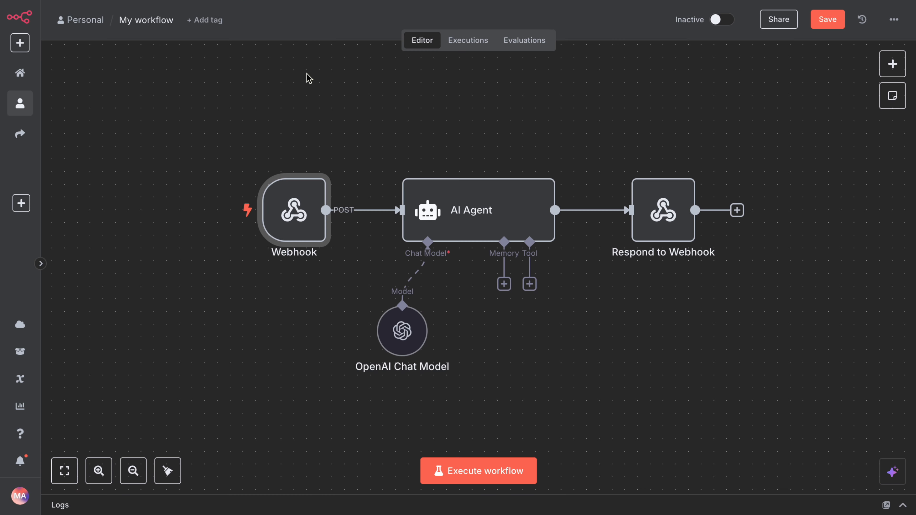
Execute the workflow so the webhook listens for a test call, then switch to Postman.
{"action": "left_click", "coordinate": [499, 470]}
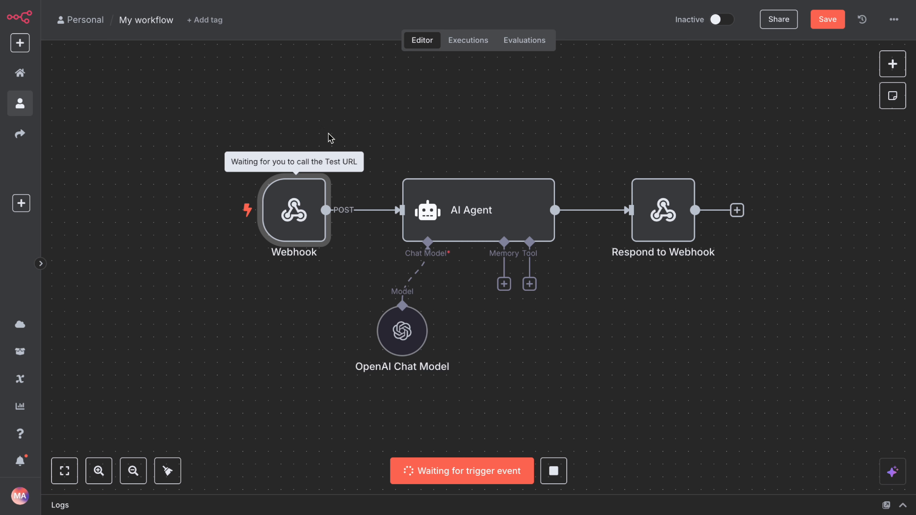
{"action": "double_click", "coordinate": [303, 234]}
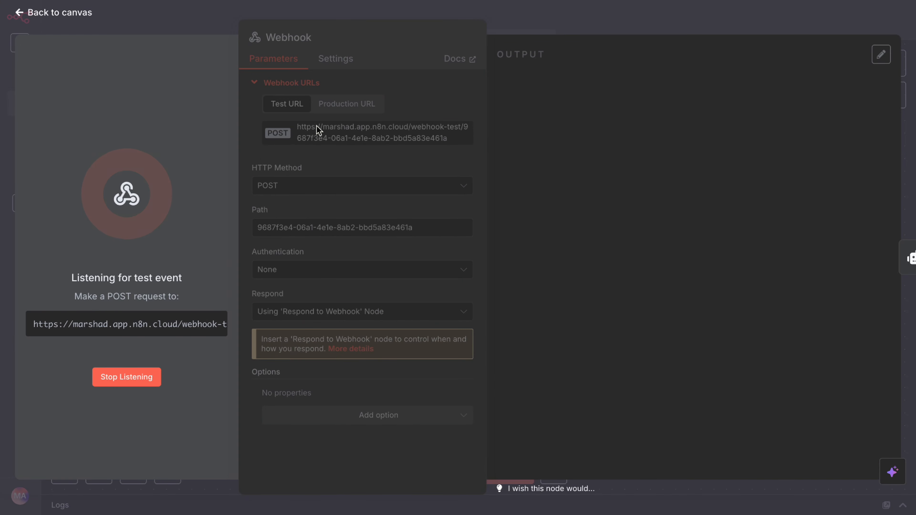
{"action": "left_click", "coordinate": [214, 24]}
{"action": "key", "text": "ctrl+Tab"}
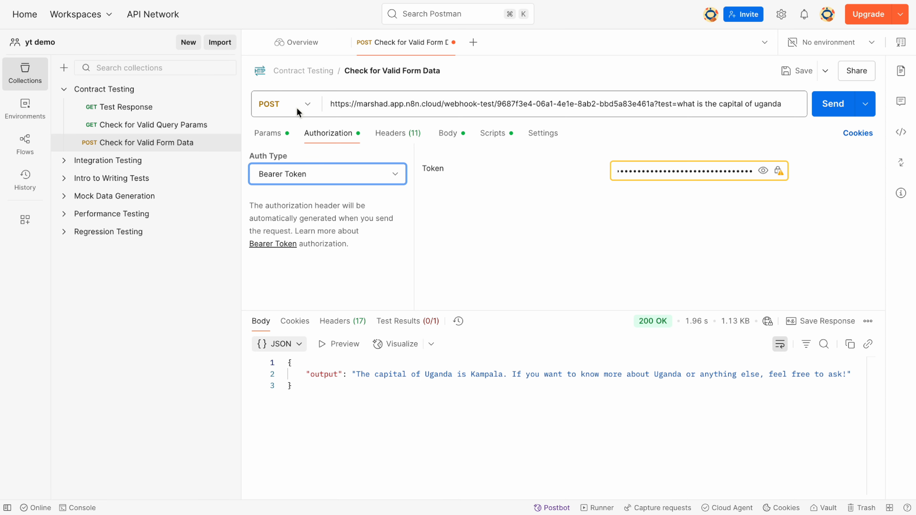
Send the query request to the n8n test webhook and read the Kampala answer in the response.
{"action": "left_click", "coordinate": [271, 133]}
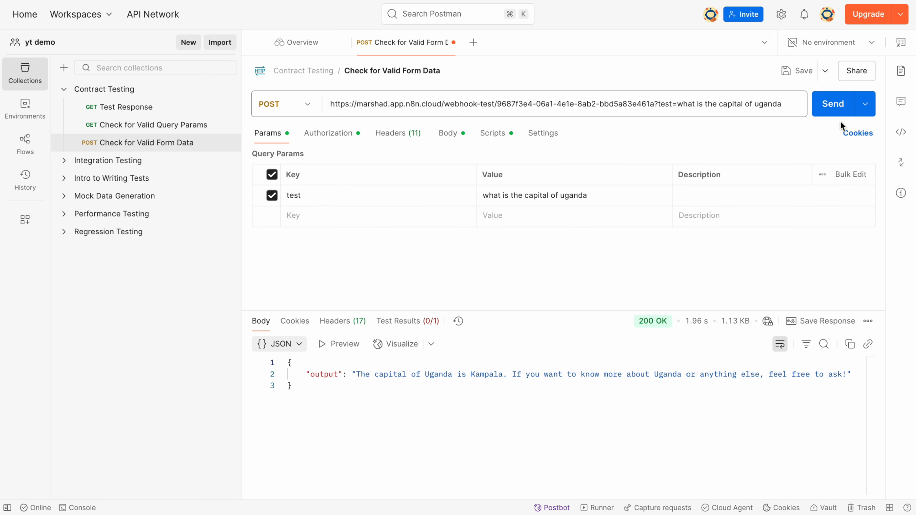
{"action": "left_click", "coordinate": [827, 112]}
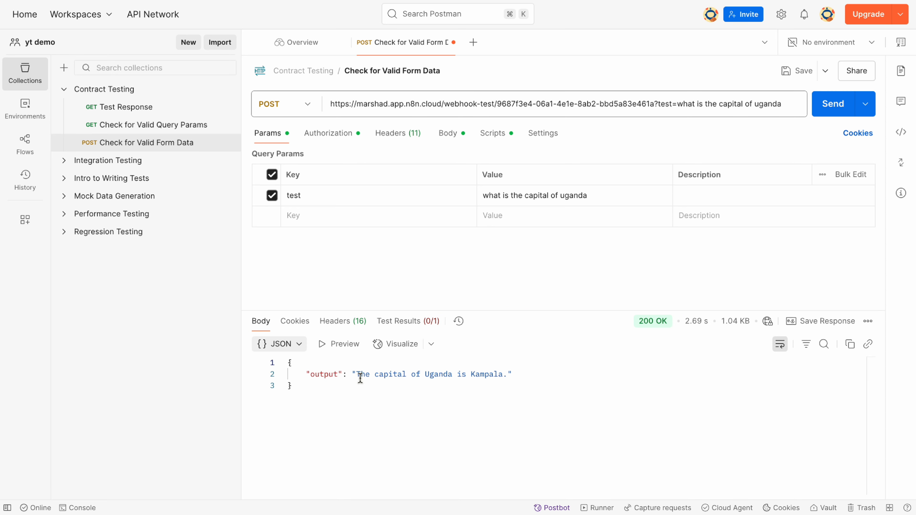
{"action": "left_click_drag", "start_coordinate": [361, 374], "coordinate": [504, 378]}
{"action": "left_click", "coordinate": [503, 403]}
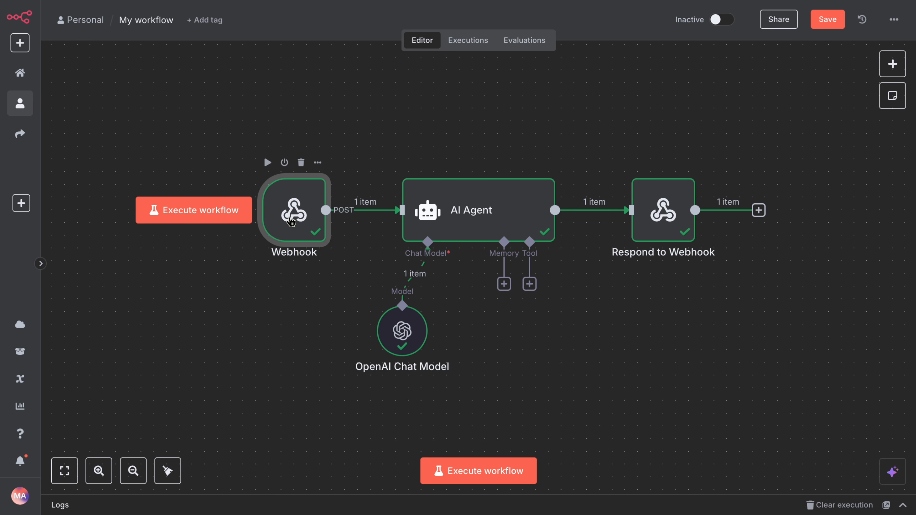
Set the Webhook to Basic Auth with a new credential: username admin plus a password.
{"action": "double_click", "coordinate": [292, 218]}
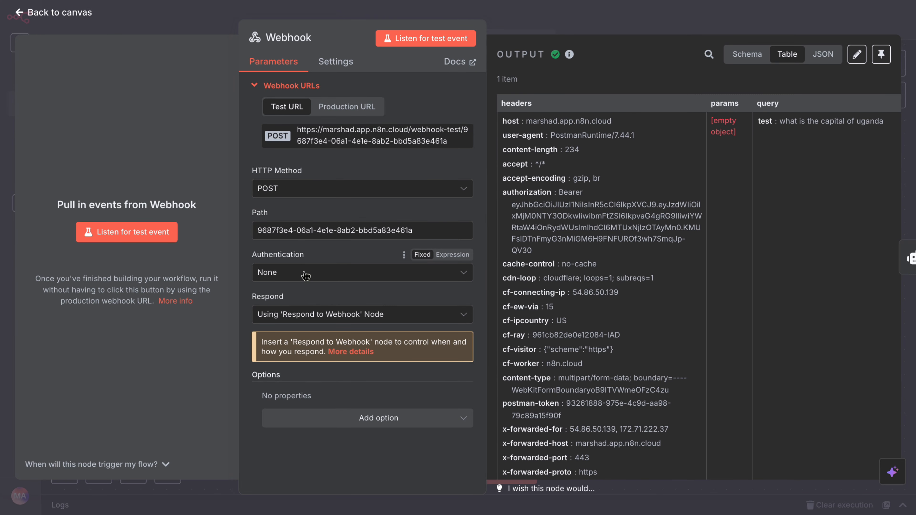
{"action": "left_click", "coordinate": [305, 276]}
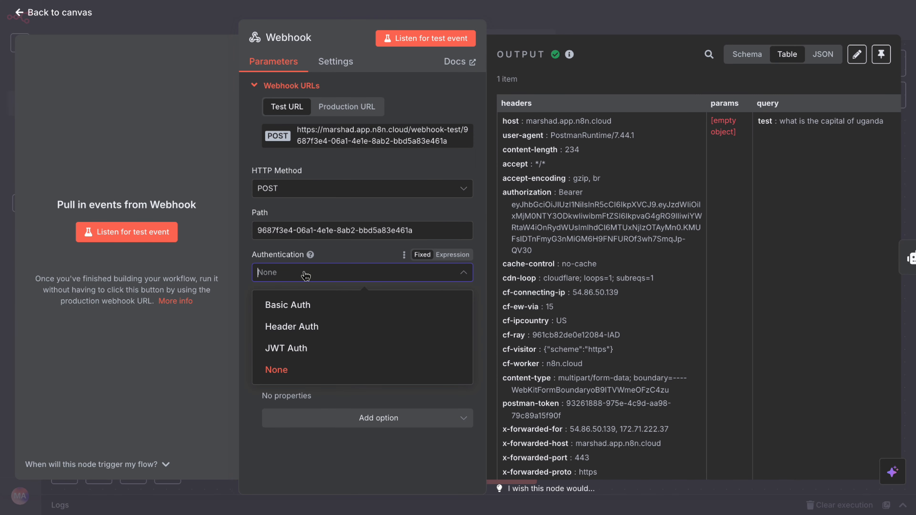
{"action": "left_click", "coordinate": [287, 308]}
{"action": "left_click", "coordinate": [306, 315]}
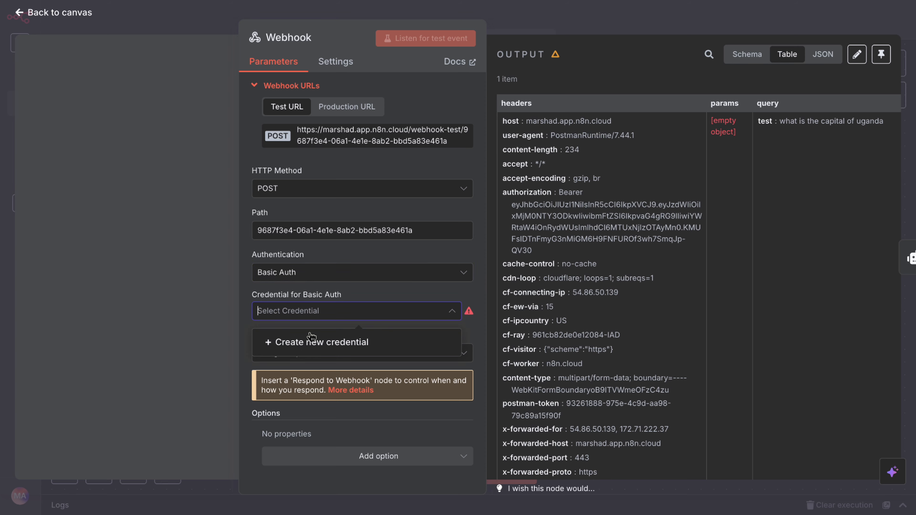
{"action": "left_click", "coordinate": [310, 341]}
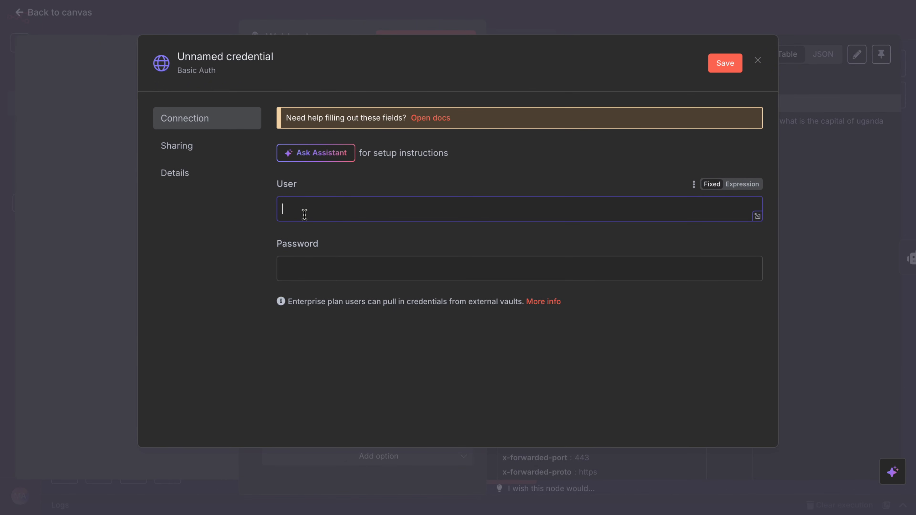
{"action": "type", "text": "admin"}
{"action": "left_click", "coordinate": [321, 269]}
{"action": "type", "text": "admin"}
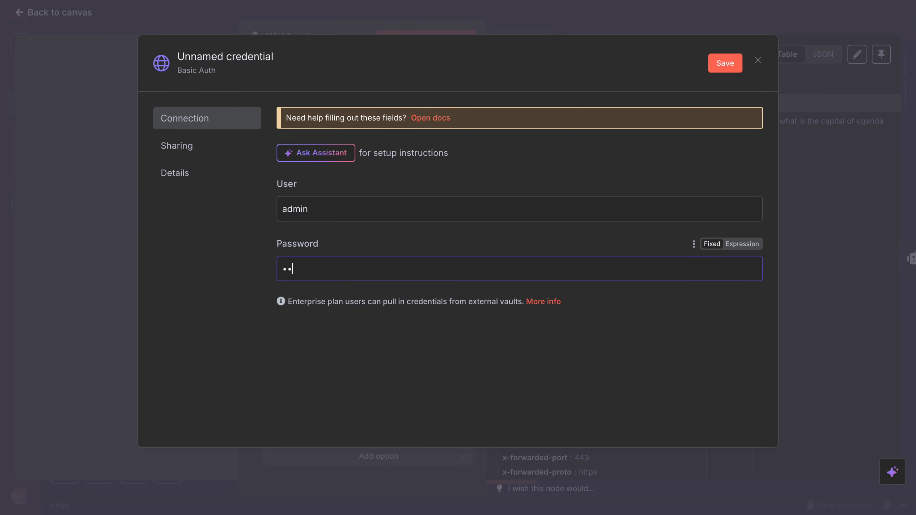
{"action": "left_click", "coordinate": [722, 62]}
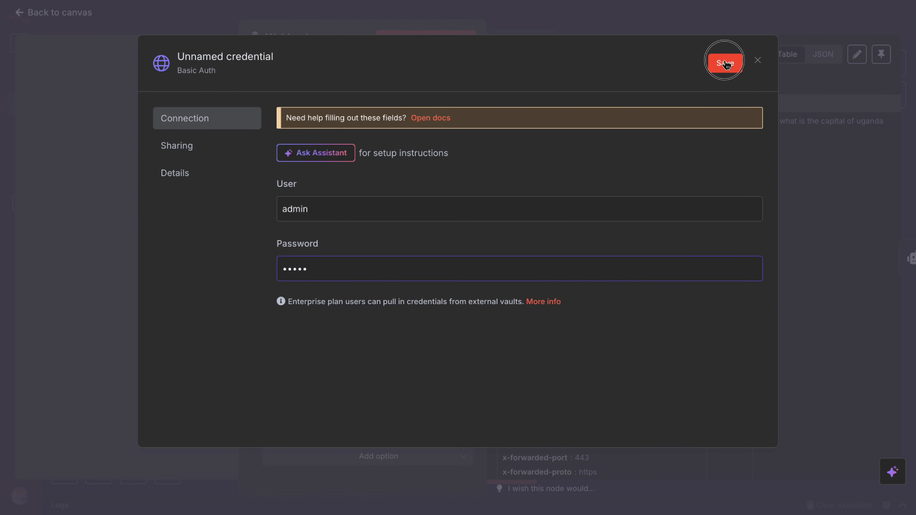
{"action": "left_click", "coordinate": [771, 22]}
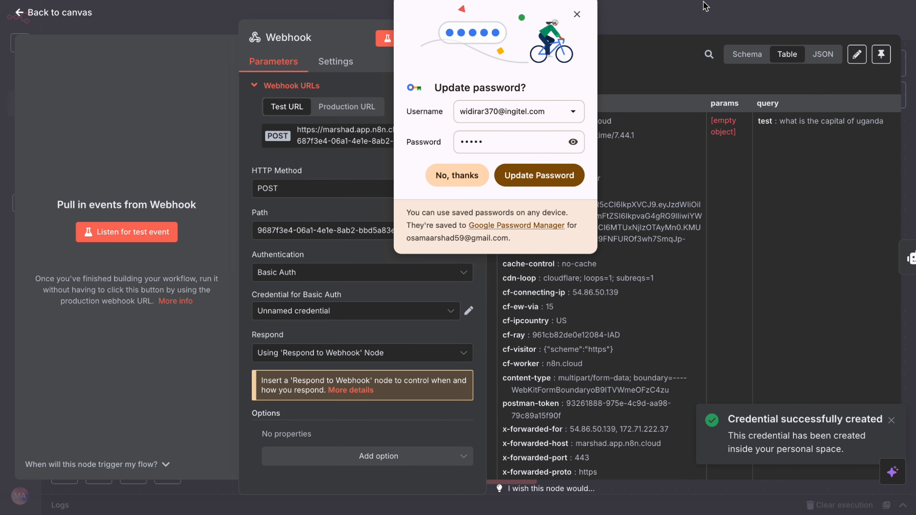
Return to the canvas and execute the workflow to await a test call.
{"action": "left_click", "coordinate": [685, 27]}
{"action": "left_click", "coordinate": [469, 176]}
{"action": "left_click", "coordinate": [479, 469]}
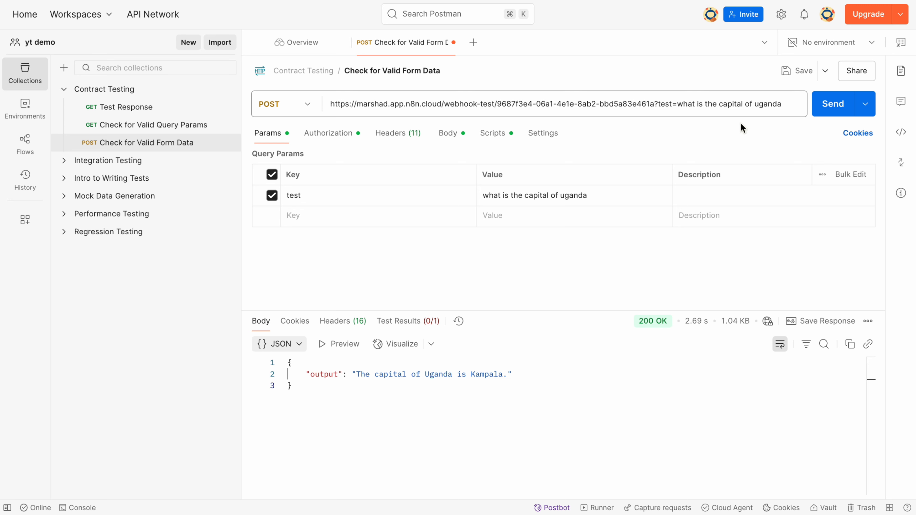
Resend the request and see the 'Authorization is required!' error.
{"action": "left_click", "coordinate": [826, 116]}
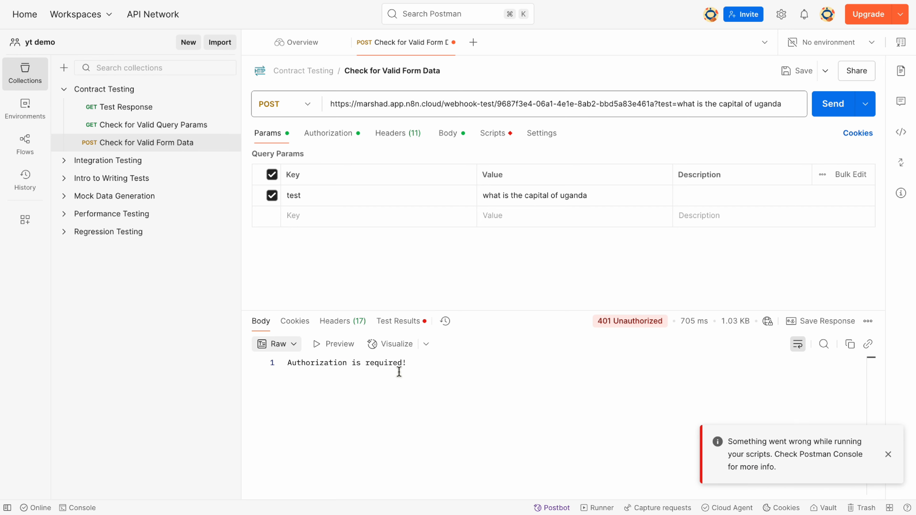
{"action": "left_click_drag", "start_coordinate": [409, 368], "coordinate": [289, 368]}
{"action": "left_click", "coordinate": [304, 384]}
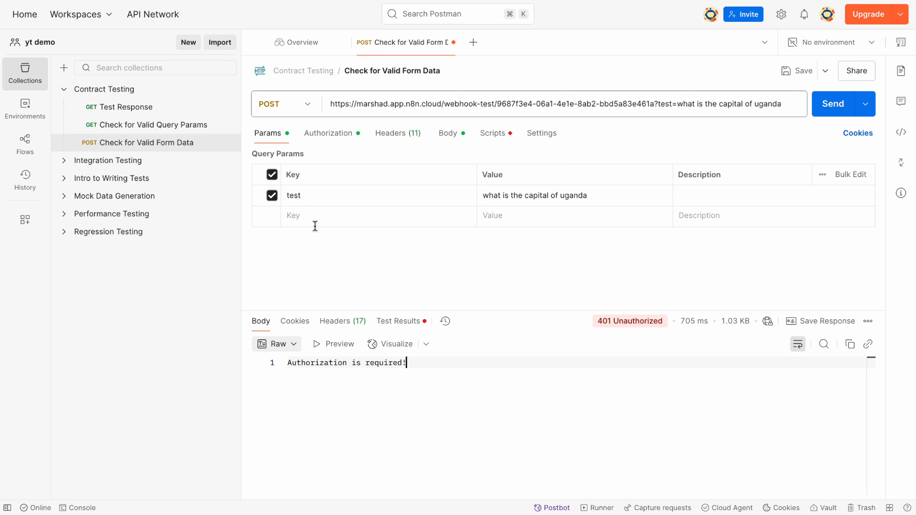
Set the request's auth to Basic Auth with username admin and the matching password.
{"action": "left_click", "coordinate": [335, 136]}
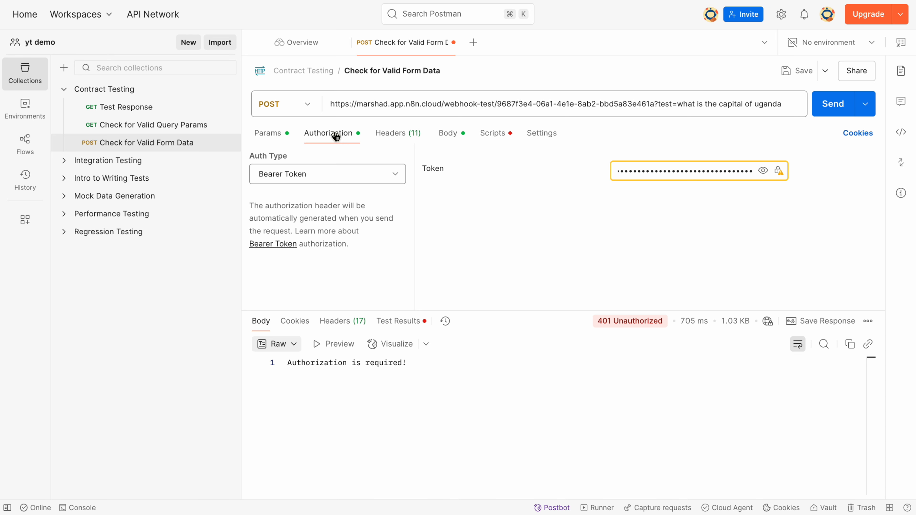
{"action": "left_click", "coordinate": [327, 169]}
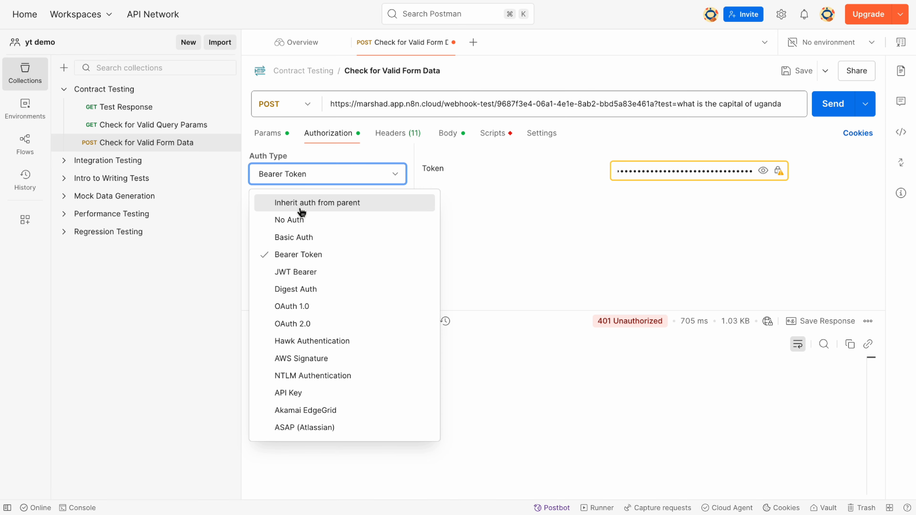
{"action": "left_click", "coordinate": [303, 242]}
{"action": "left_click_drag", "start_coordinate": [647, 171], "coordinate": [548, 169]}
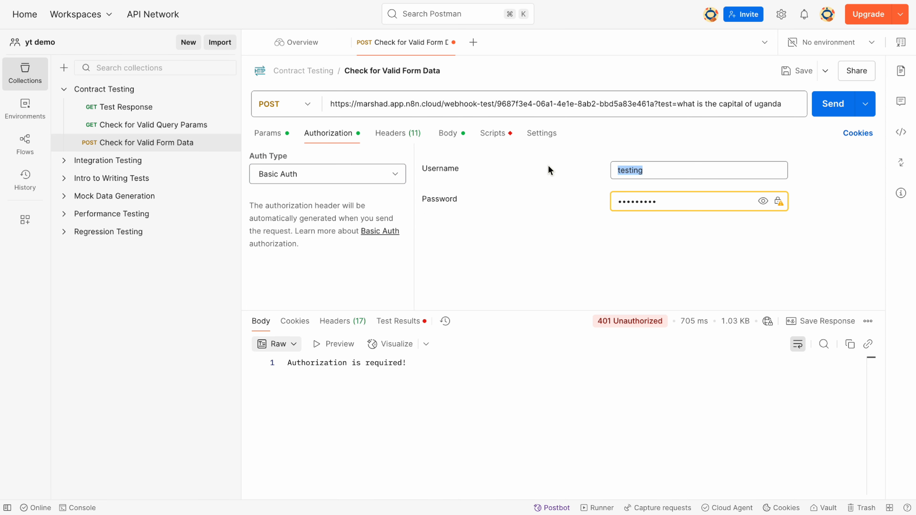
{"action": "type", "text": "admin"}
{"action": "key", "text": "Tab"}
{"action": "key", "text": "BackSpace"}
{"action": "key", "text": "BackSpace"}
{"action": "key", "text": "BackSpace"}
{"action": "type", "text": "•••••"}
Send the authenticated request, confirm the Kampala answer, and return to the n8n canvas.
{"action": "left_click", "coordinate": [829, 110]}
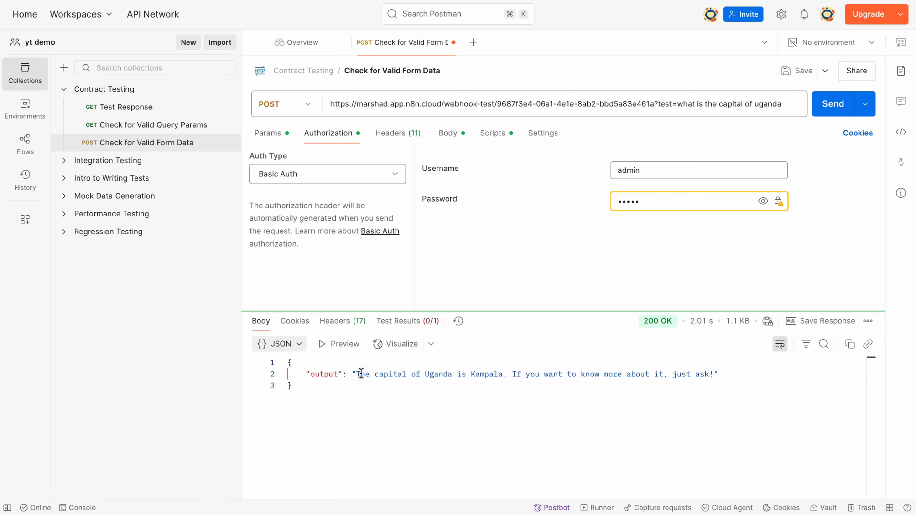
{"action": "left_click_drag", "start_coordinate": [357, 374], "coordinate": [581, 384]}
{"action": "left_click", "coordinate": [584, 407]}
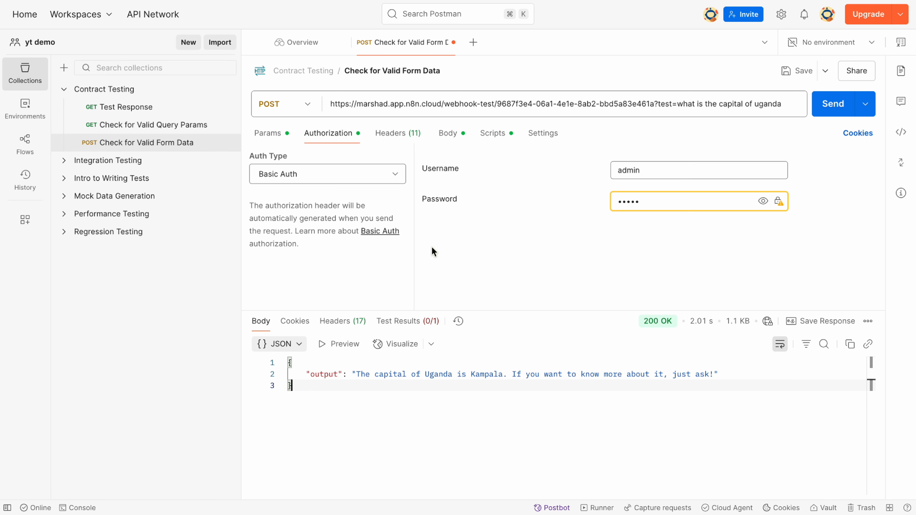
{"action": "left_click", "coordinate": [255, 2]}
{"action": "left_click", "coordinate": [267, 117]}
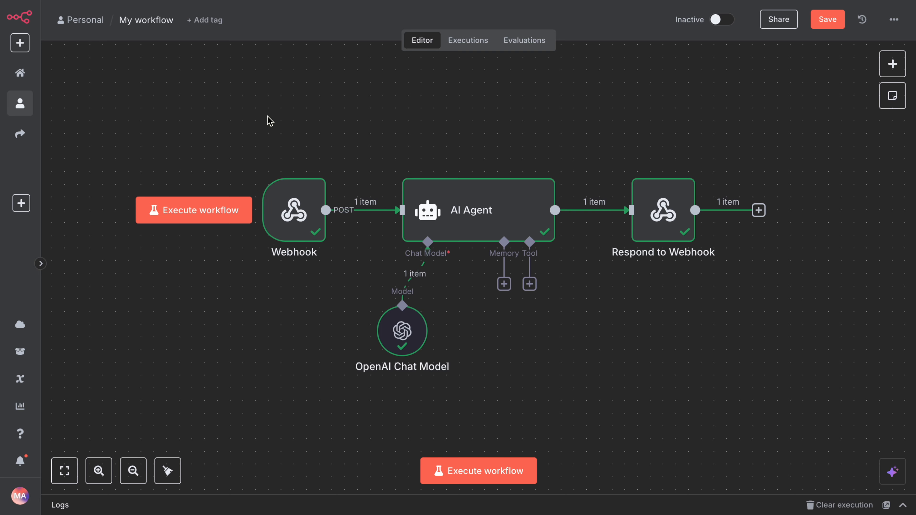
Switch the Webhook to Header Auth with a new credential named Authorization and a secret value.
{"action": "double_click", "coordinate": [300, 220]}
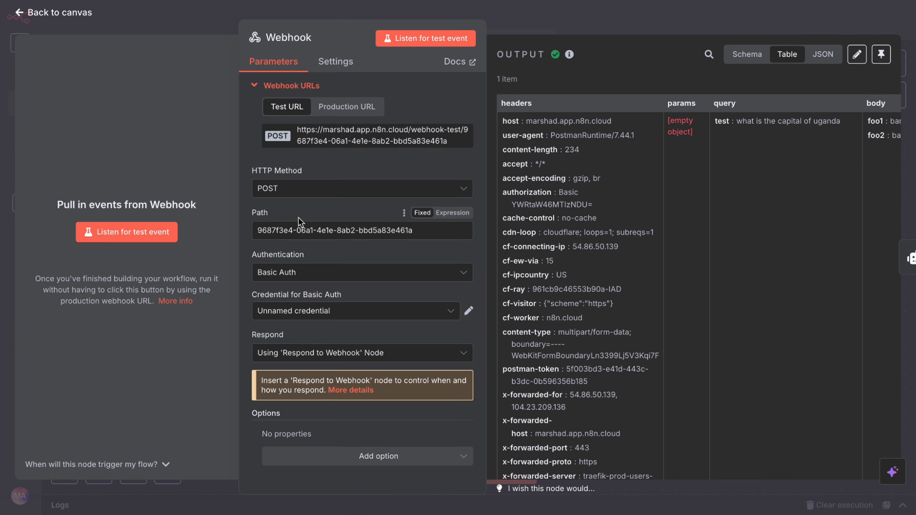
{"action": "left_click", "coordinate": [290, 277]}
{"action": "left_click", "coordinate": [294, 324]}
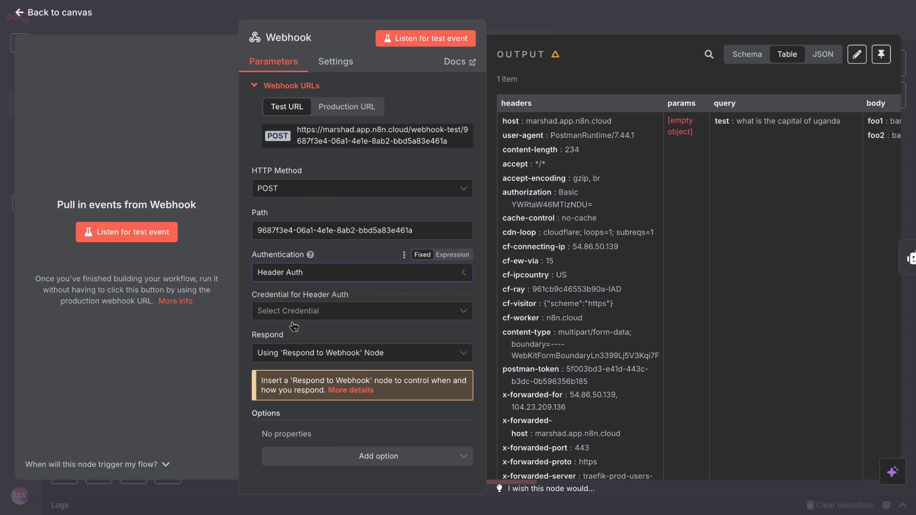
{"action": "left_click", "coordinate": [295, 321]}
{"action": "left_click", "coordinate": [299, 345]}
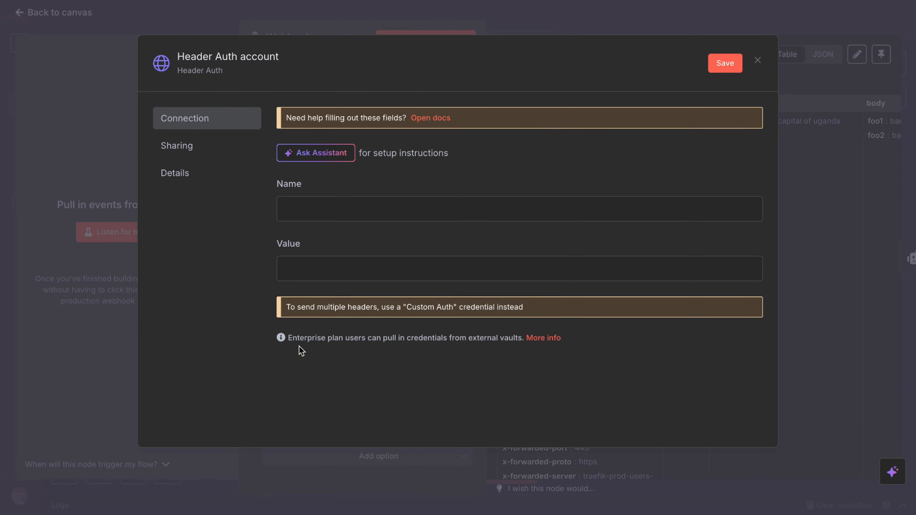
{"action": "left_click", "coordinate": [319, 215]}
{"action": "type", "text": "Authorizatio"}
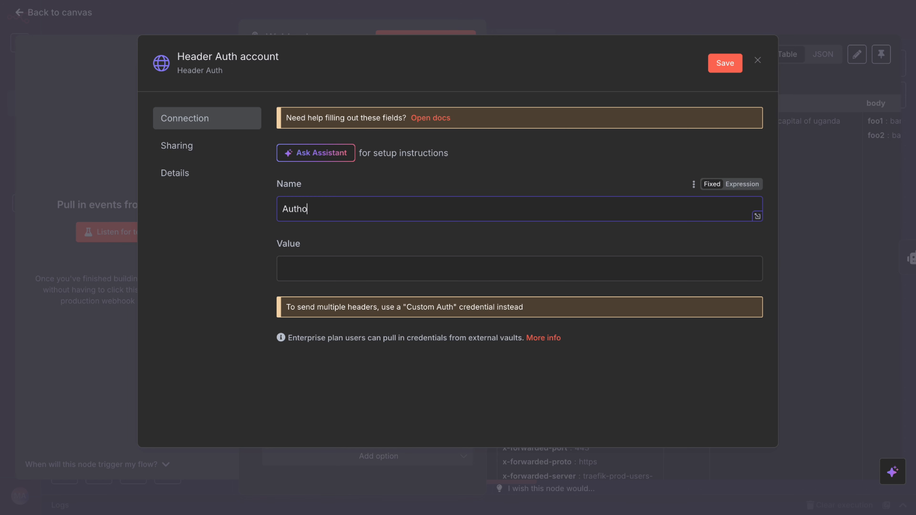
{"action": "type", "text": "n"}
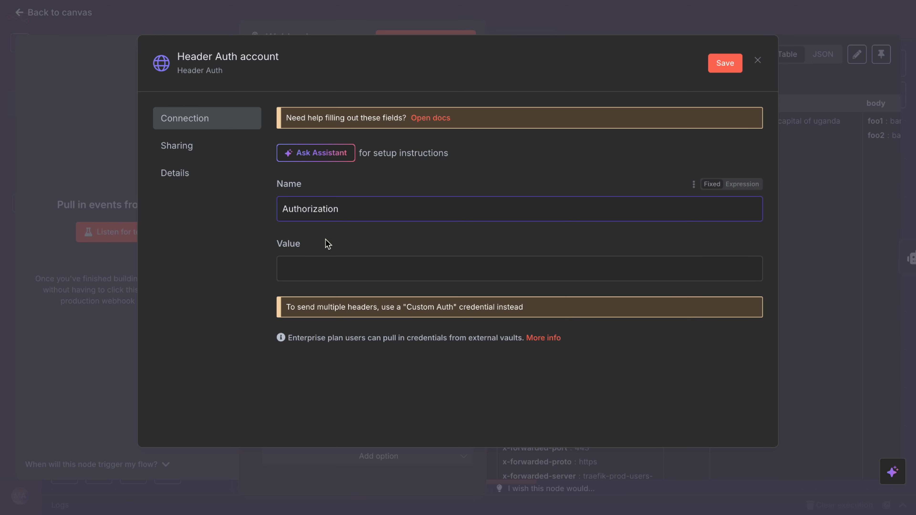
{"action": "left_click", "coordinate": [319, 262]}
{"action": "type", "text": "Beare"}
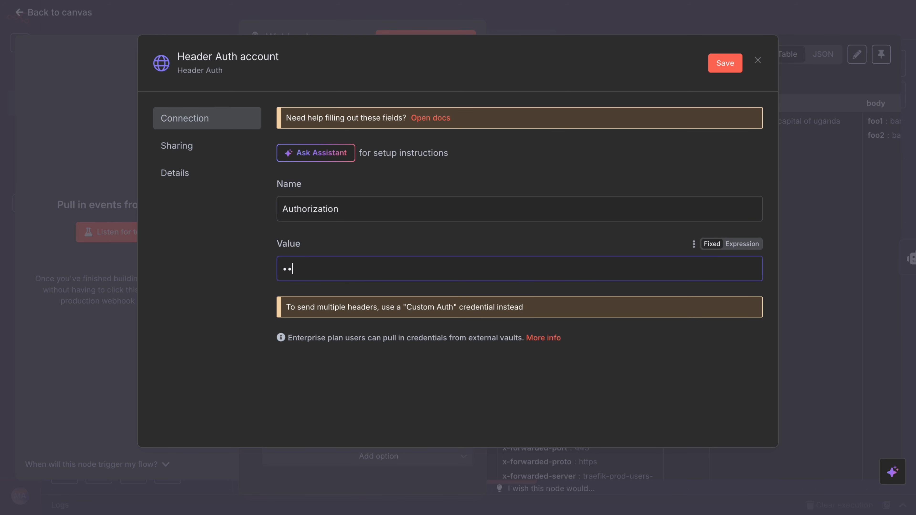
{"action": "left_click", "coordinate": [728, 67]}
{"action": "left_click", "coordinate": [749, 19]}
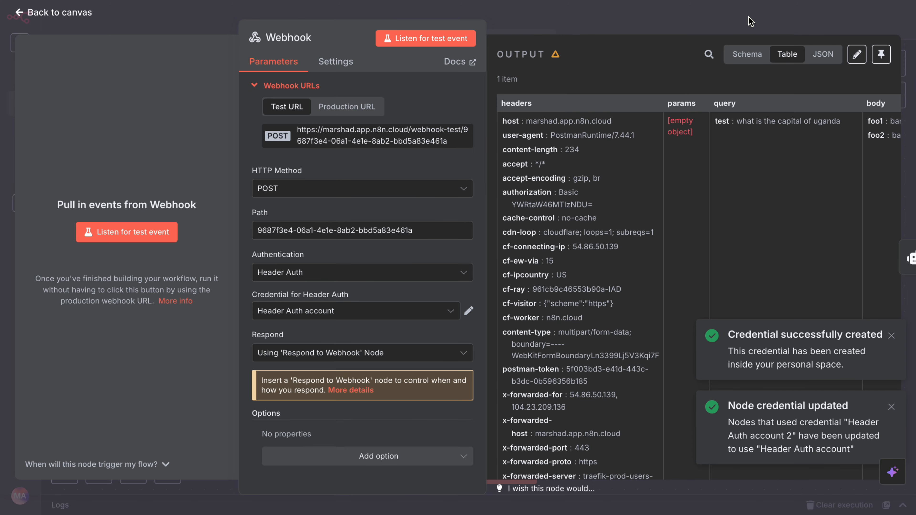
Return to the canvas and execute the workflow to await a test call.
{"action": "left_click", "coordinate": [557, 169]}
{"action": "left_click", "coordinate": [574, 19]}
{"action": "left_click", "coordinate": [471, 480]}
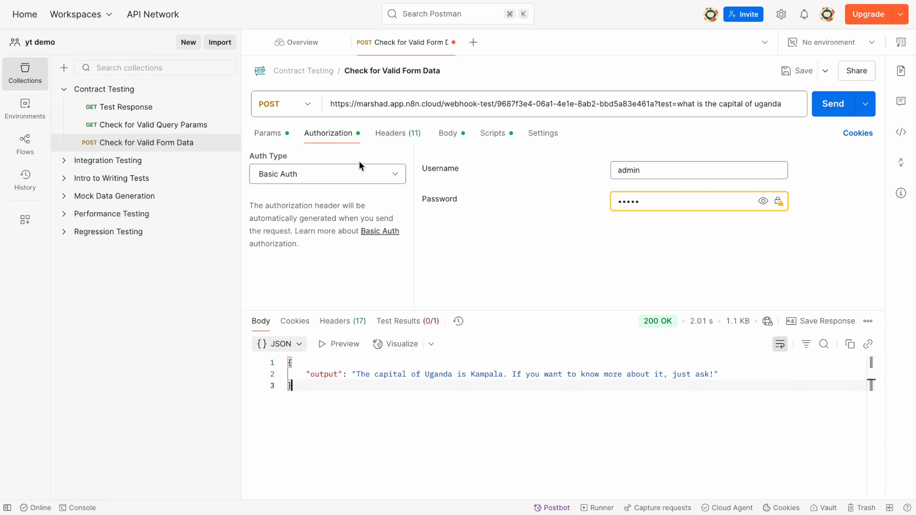
Set the request's auth type to No Auth and send it, getting a 403 refusal.
{"action": "left_click", "coordinate": [360, 172]}
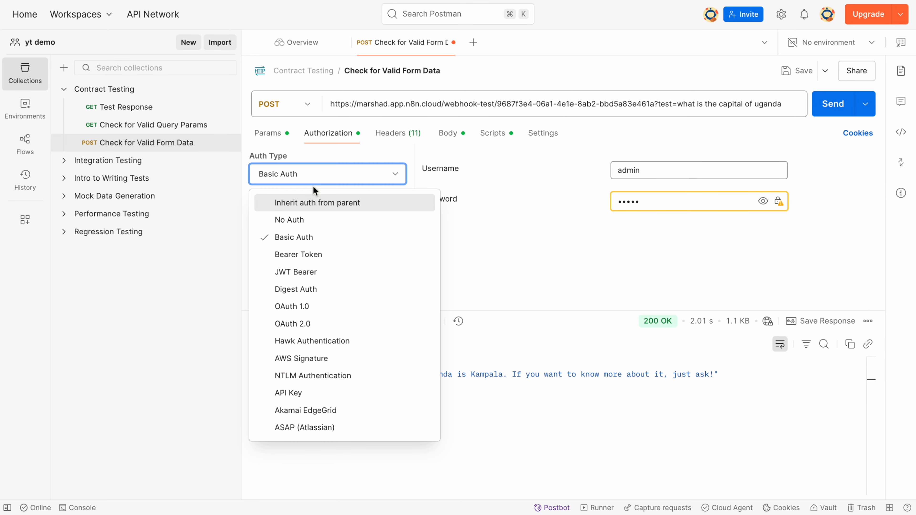
{"action": "left_click", "coordinate": [295, 216]}
{"action": "left_click", "coordinate": [831, 112]}
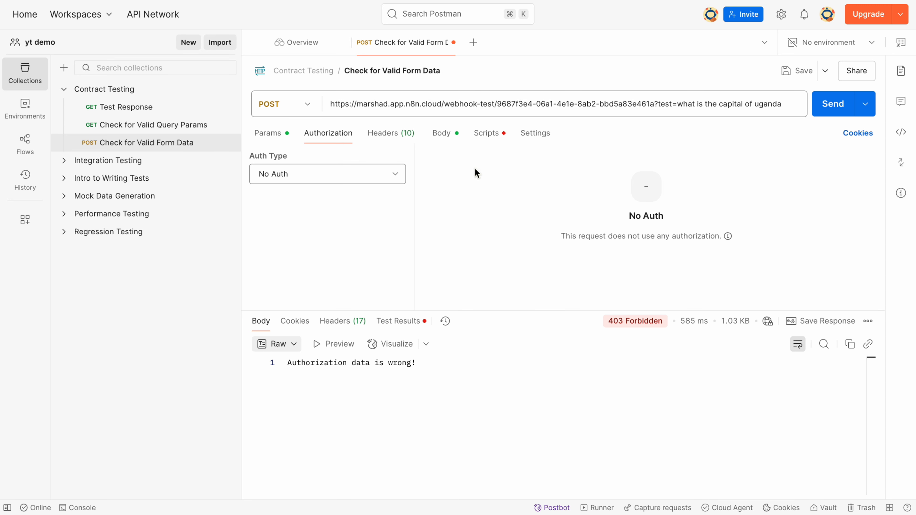
Edit the Authorization header value to match the credential and resend for 200 OK.
{"action": "left_click", "coordinate": [275, 133]}
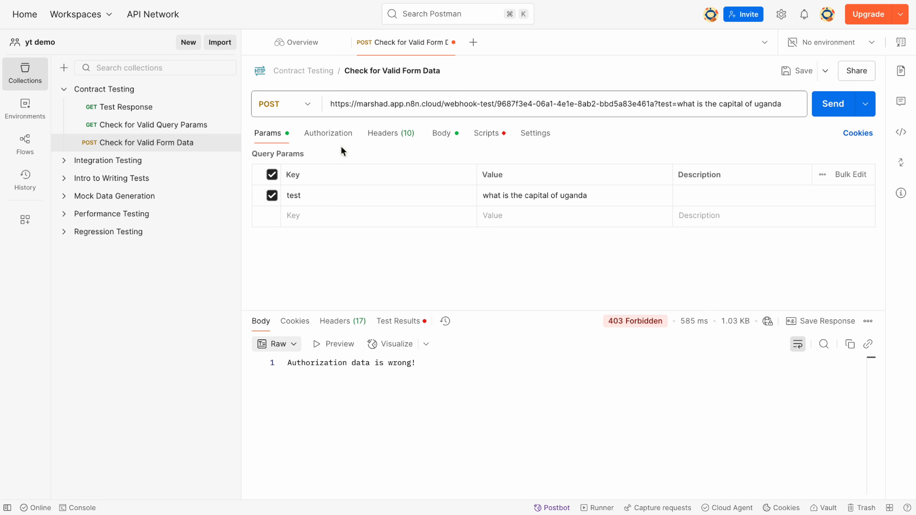
{"action": "left_click", "coordinate": [328, 133]}
{"action": "left_click", "coordinate": [295, 179]}
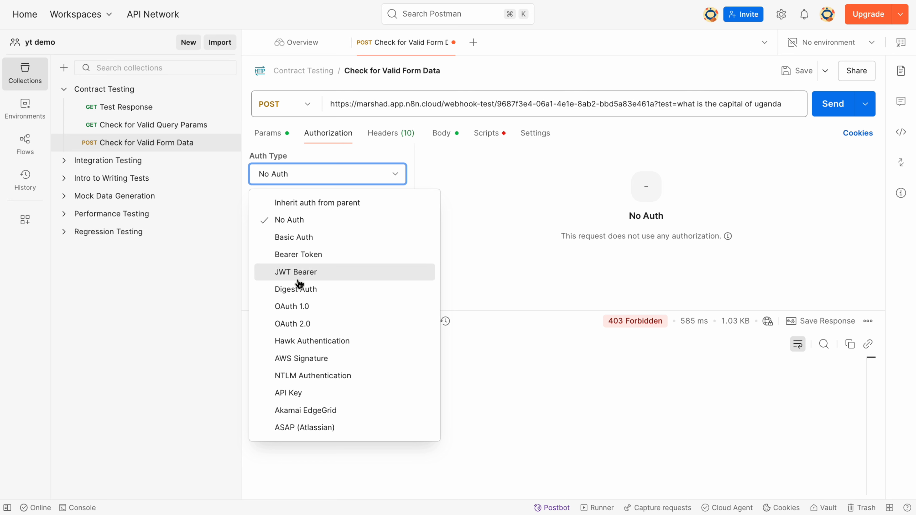
{"action": "left_click", "coordinate": [388, 136]}
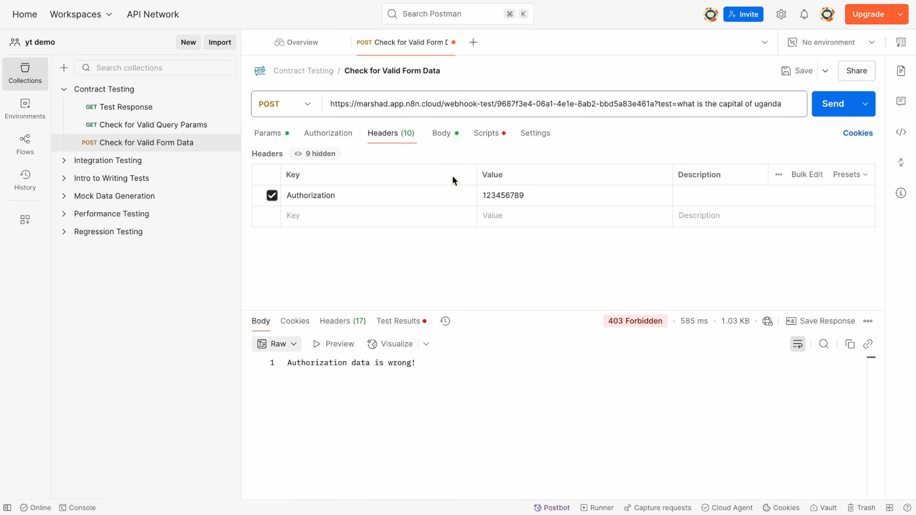
{"action": "left_click", "coordinate": [532, 196]}
{"action": "key", "text": "BackSpace"}
{"action": "key", "text": "BackSpace"}
{"action": "key", "text": "BackSpace"}
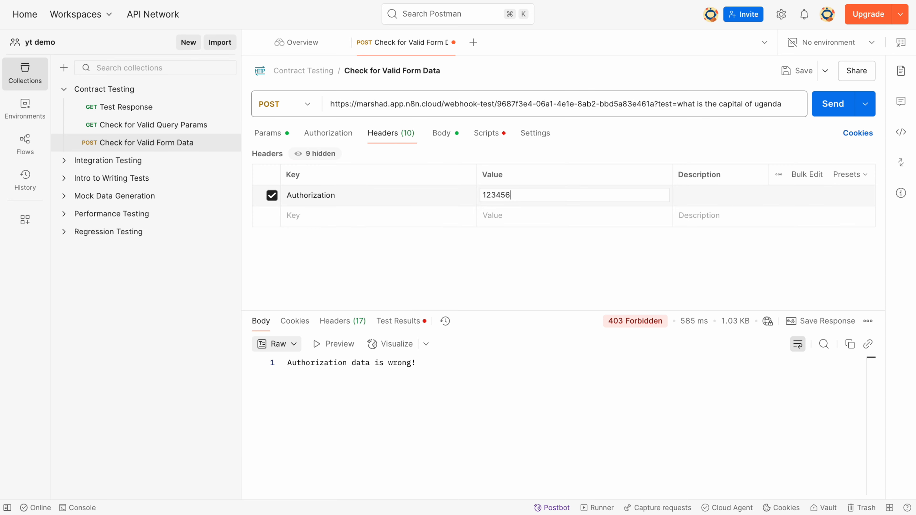
{"action": "left_click", "coordinate": [836, 103]}
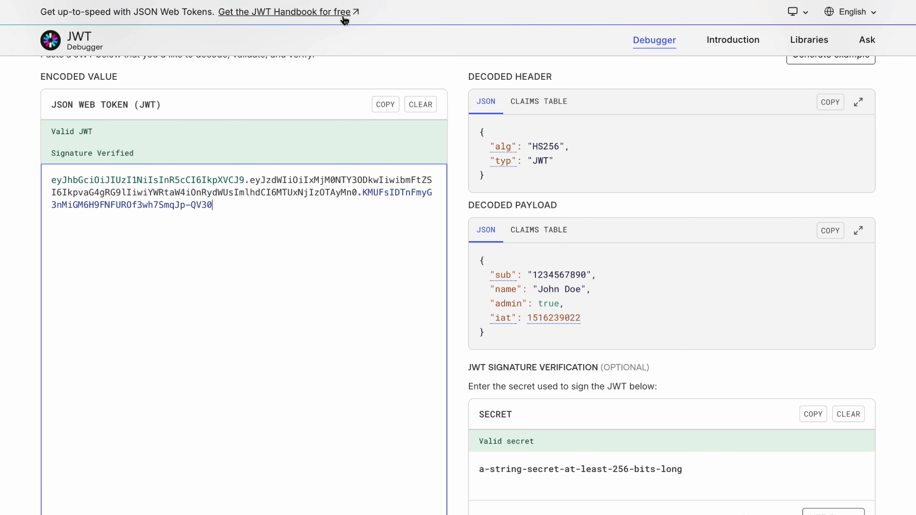
Inspect the sample token's decoded HS256 header and payload claims as JSON and claims table.
{"action": "scroll", "coordinate": [352, 213], "scroll_direction": "up", "scroll_amount": 5}
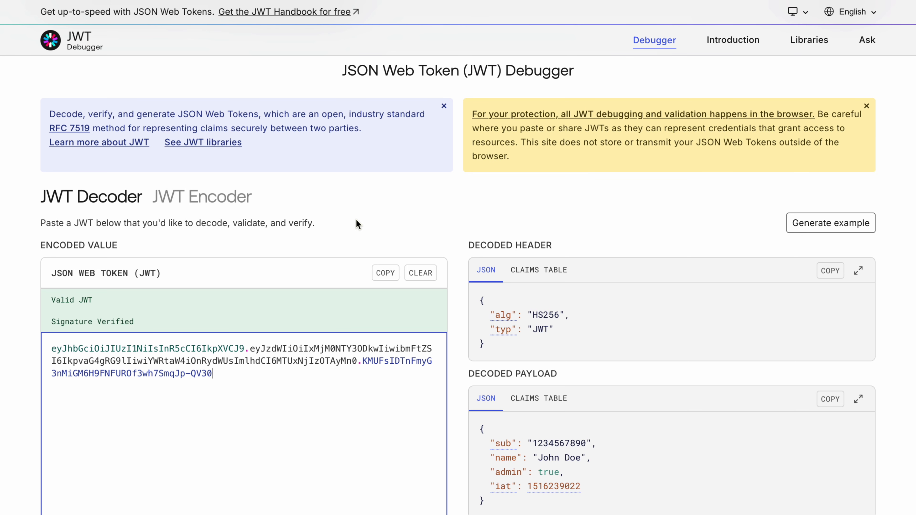
{"action": "scroll", "coordinate": [540, 231], "scroll_direction": "down", "scroll_amount": 5}
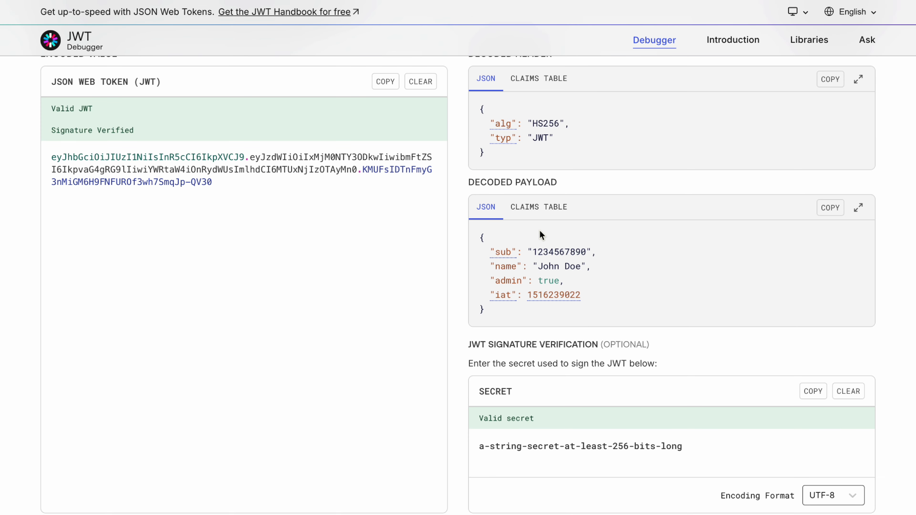
{"action": "scroll", "coordinate": [524, 150], "scroll_direction": "up", "scroll_amount": 1}
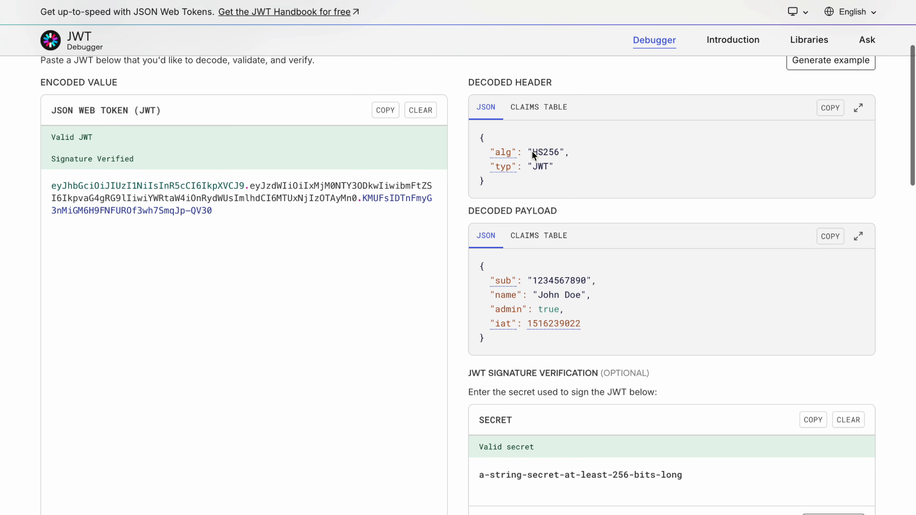
{"action": "left_click_drag", "start_coordinate": [532, 152], "coordinate": [560, 159]}
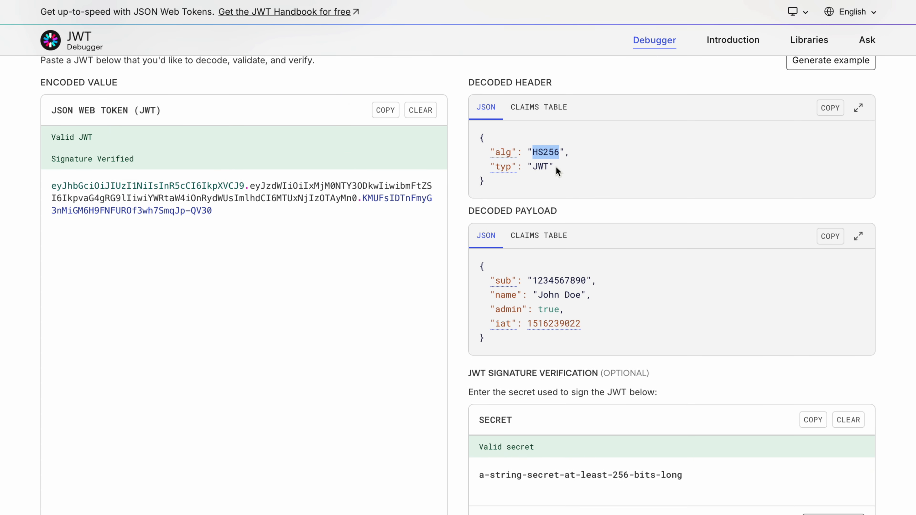
{"action": "scroll", "coordinate": [557, 173], "scroll_direction": "down", "scroll_amount": 2}
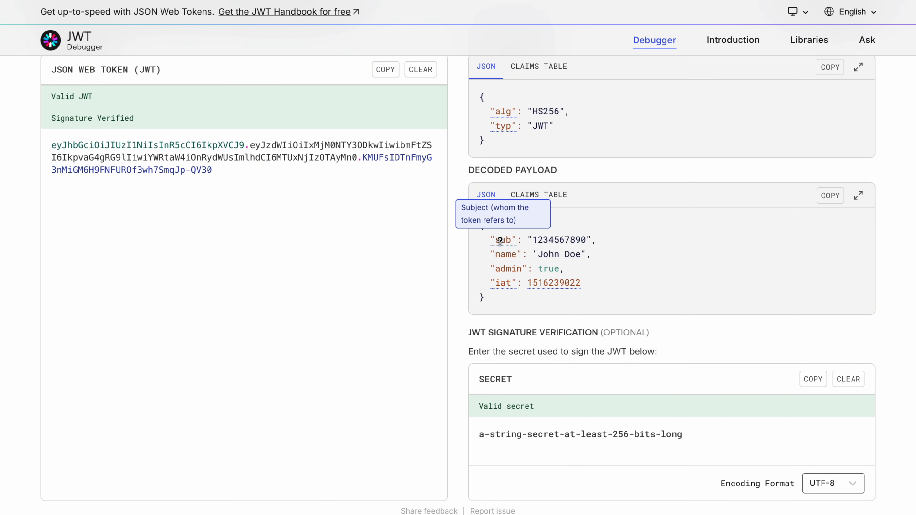
{"action": "left_click", "coordinate": [505, 243]}
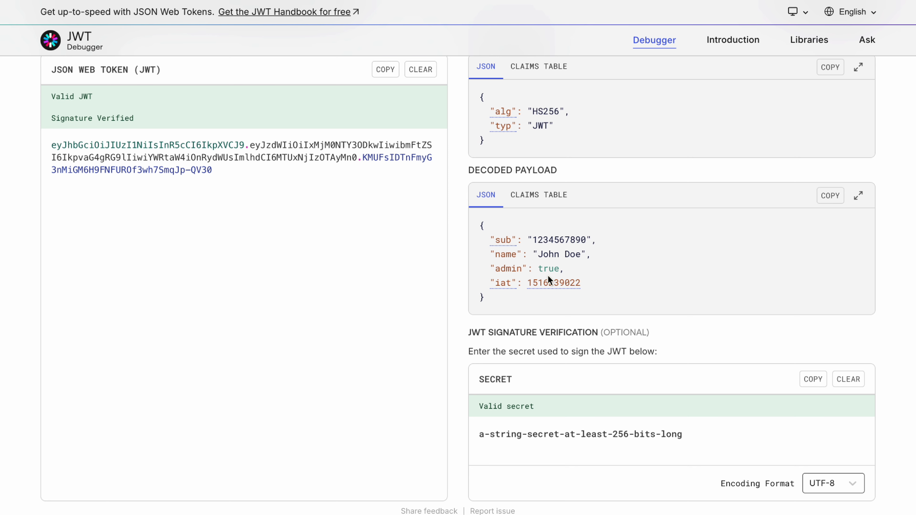
{"action": "left_click_drag", "start_coordinate": [560, 270], "coordinate": [494, 272]}
{"action": "left_click", "coordinate": [501, 292]}
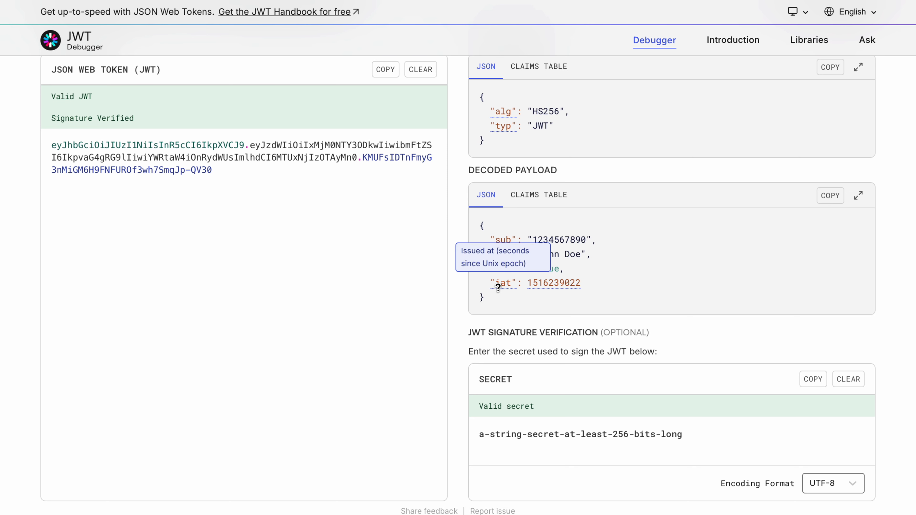
{"action": "left_click", "coordinate": [530, 196]}
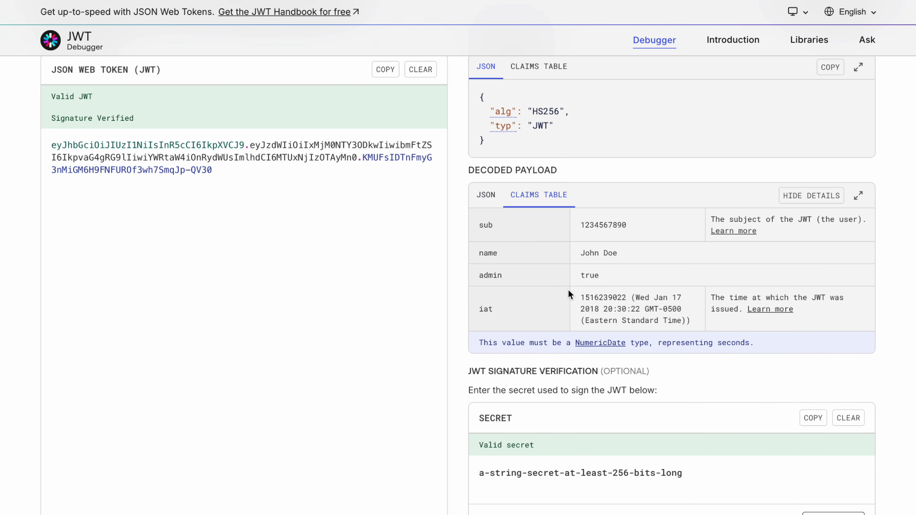
{"action": "left_click", "coordinate": [487, 197]}
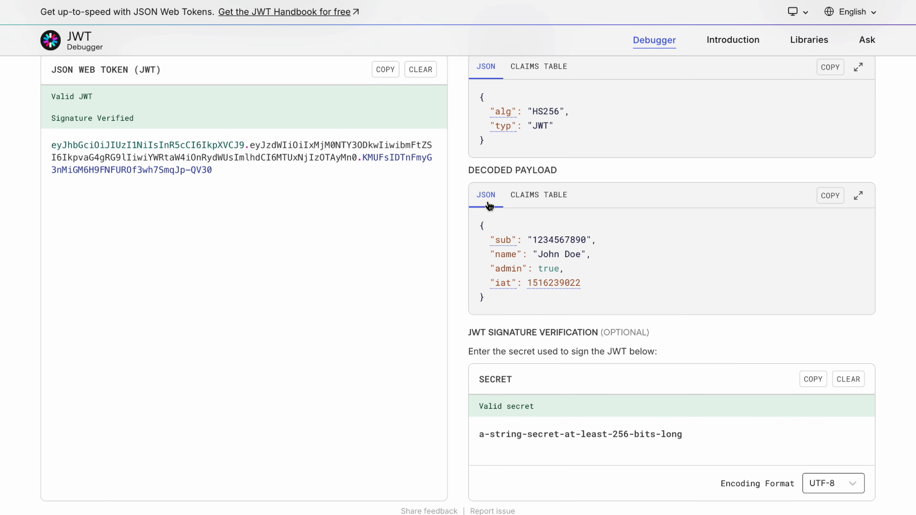
Select the signing secret in the Signature Verification box for copying.
{"action": "scroll", "coordinate": [501, 306], "scroll_direction": "down", "scroll_amount": 5}
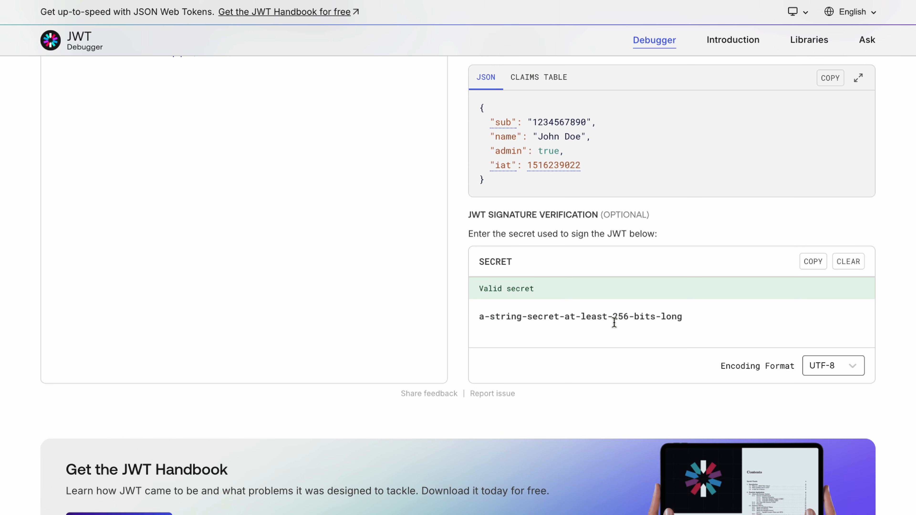
{"action": "left_click_drag", "start_coordinate": [691, 319], "coordinate": [483, 317]}
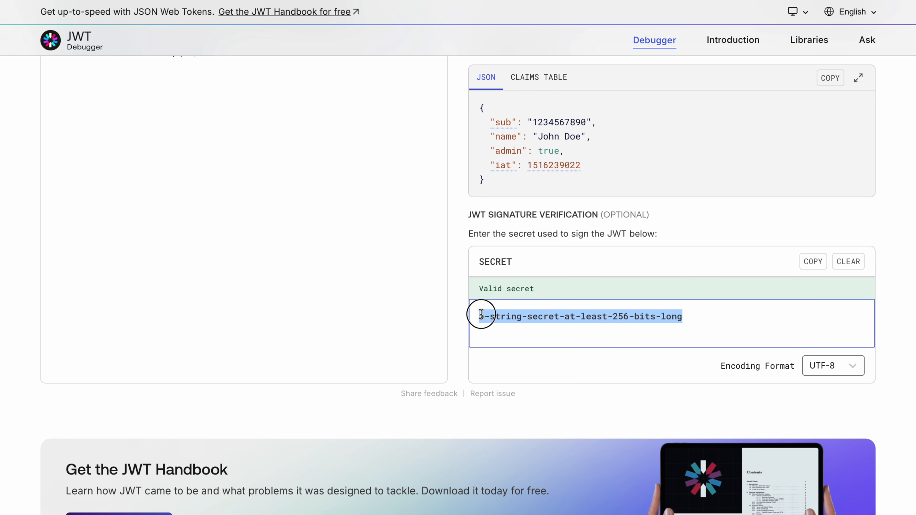
{"action": "left_click", "coordinate": [514, 322]}
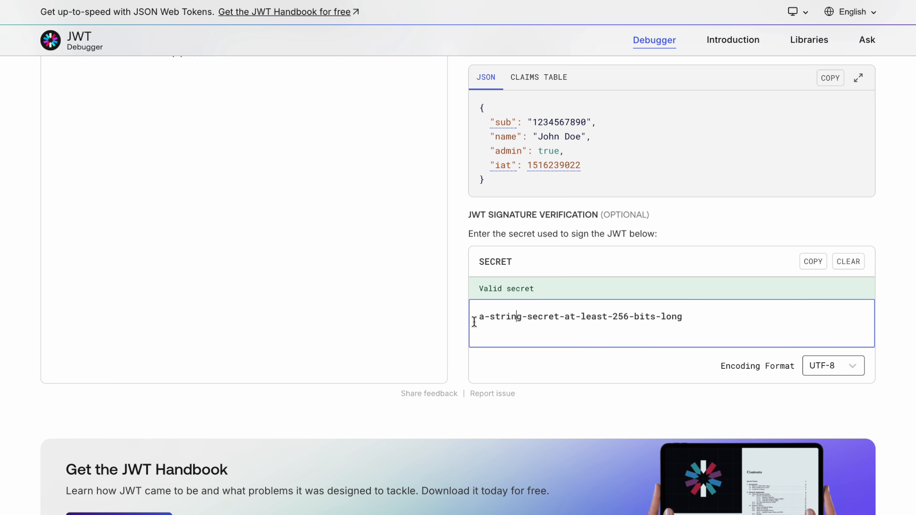
{"action": "left_click_drag", "start_coordinate": [475, 317], "coordinate": [699, 321]}
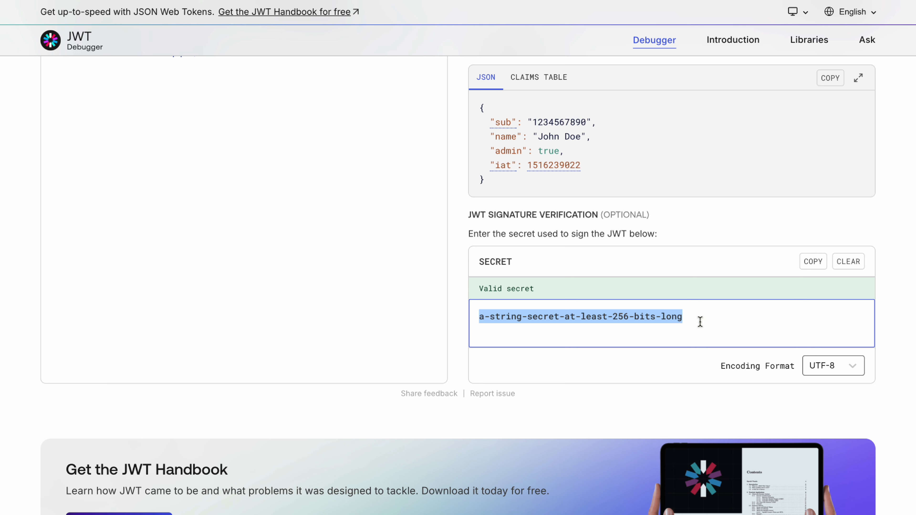
{"action": "left_click", "coordinate": [695, 335]}
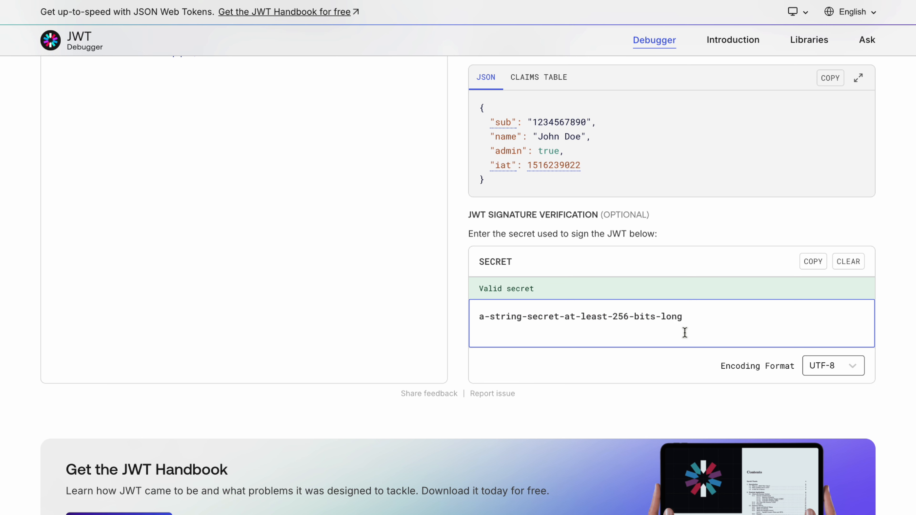
{"action": "left_click_drag", "start_coordinate": [702, 321], "coordinate": [480, 318]}
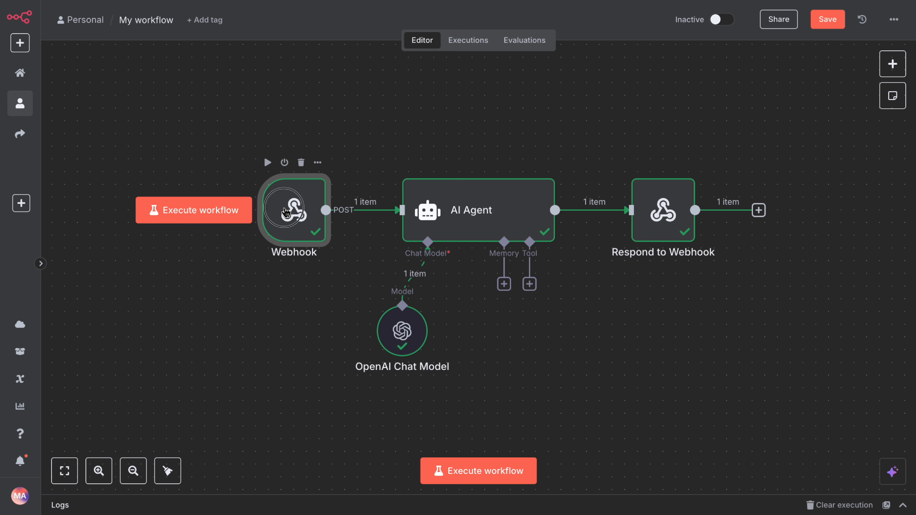
Set the Webhook to JWT Auth with a new credential holding the pasted signing secret.
{"action": "double_click", "coordinate": [286, 212]}
{"action": "left_click", "coordinate": [317, 310]}
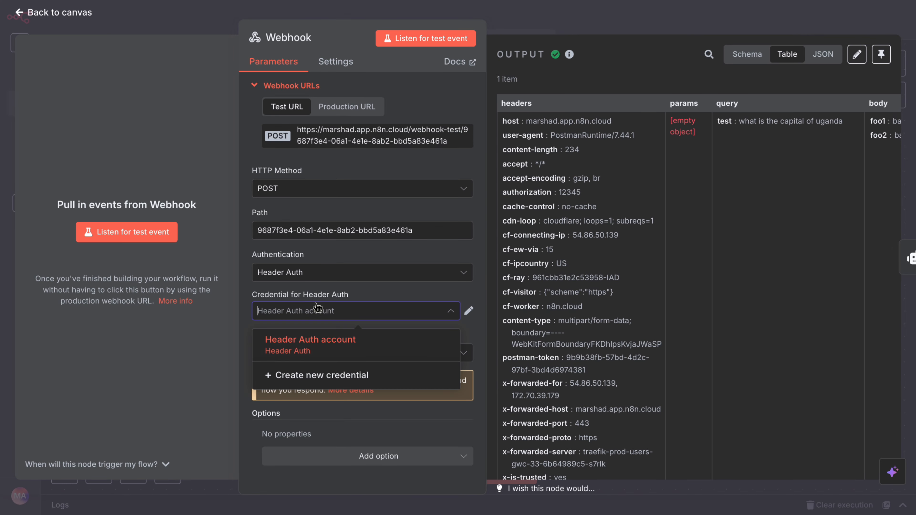
{"action": "left_click", "coordinate": [304, 282]}
{"action": "left_click", "coordinate": [296, 347]}
{"action": "left_click", "coordinate": [307, 311]}
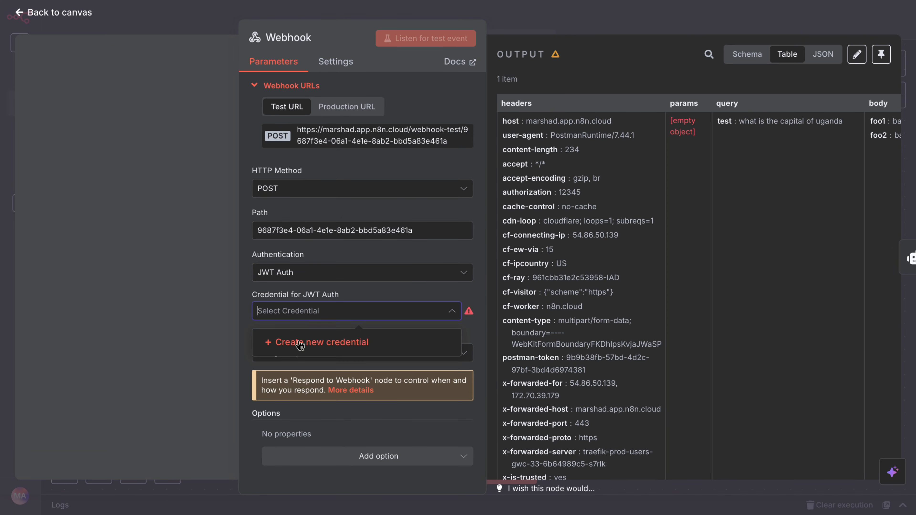
{"action": "left_click", "coordinate": [302, 342]}
{"action": "left_click", "coordinate": [358, 269]}
{"action": "key", "text": "ctrl+v"}
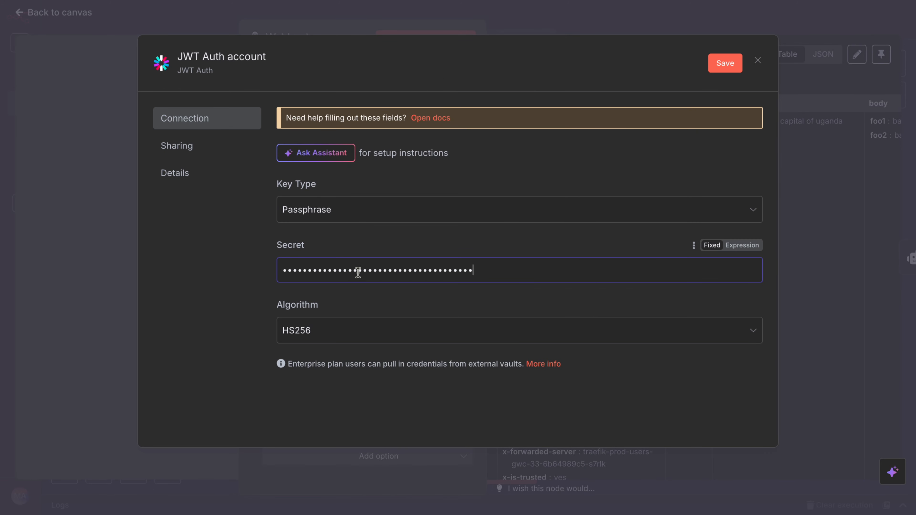
Save the JWT credential, return to the canvas, and execute the workflow.
{"action": "left_click", "coordinate": [734, 60]}
{"action": "left_click", "coordinate": [721, 21]}
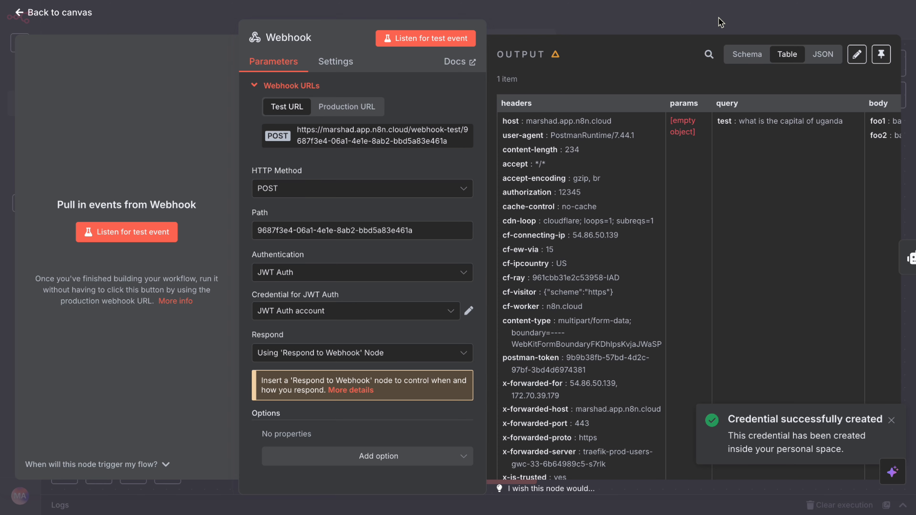
{"action": "left_click", "coordinate": [538, 23]}
{"action": "left_click", "coordinate": [450, 469]}
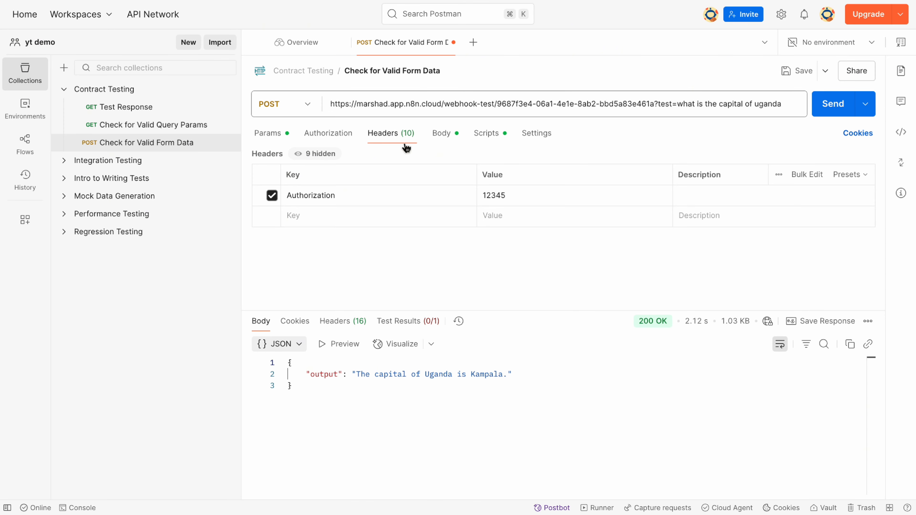
Resend to the JWT-protected webhook, then switch the request's auth type to Bearer Token.
{"action": "left_click", "coordinate": [825, 105]}
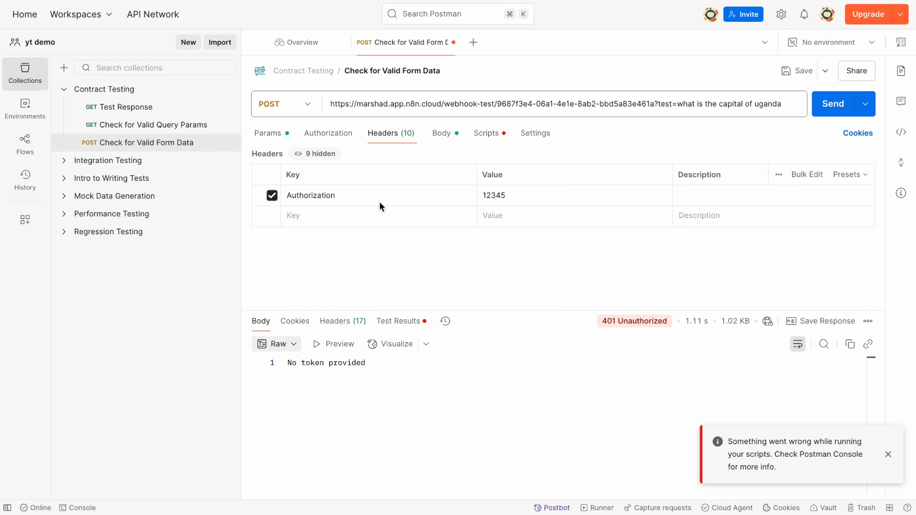
{"action": "left_click", "coordinate": [329, 135]}
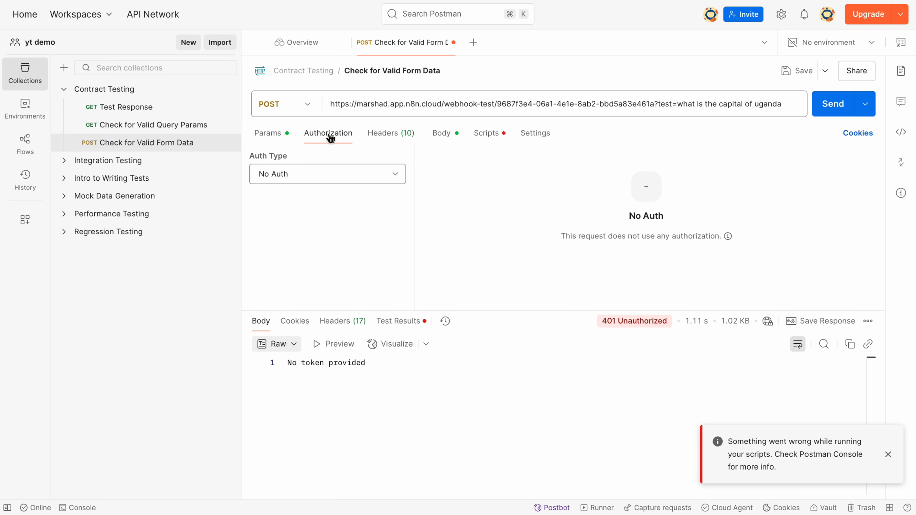
{"action": "left_click", "coordinate": [312, 177]}
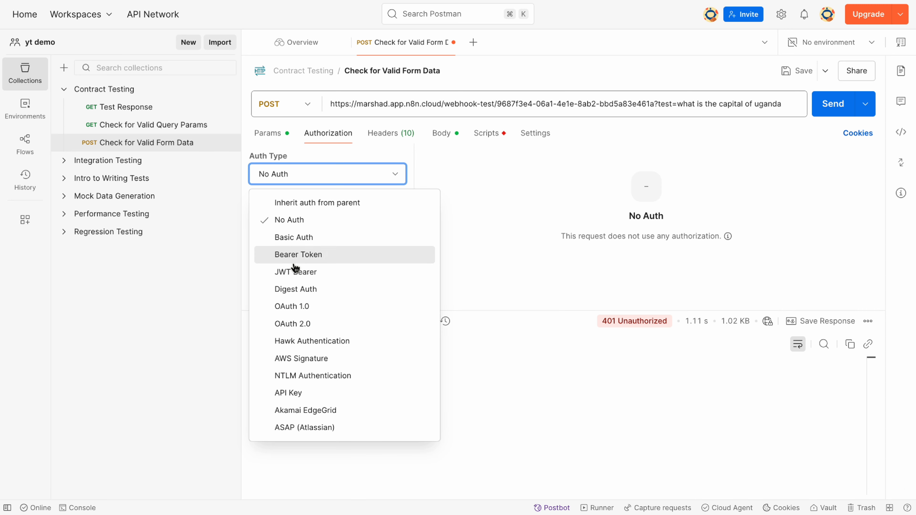
{"action": "left_click", "coordinate": [298, 255]}
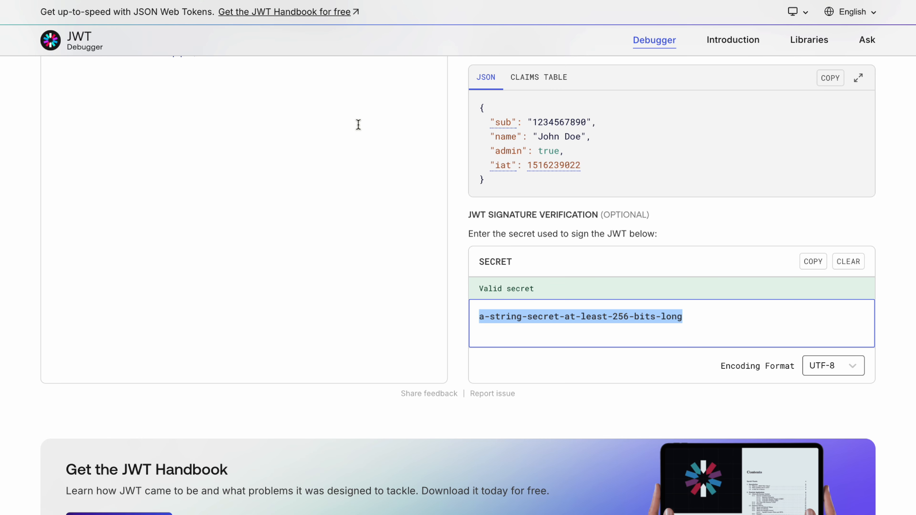
Use the sample JWT as the bearer token and send, getting 200 OK with Kampala.
{"action": "scroll", "coordinate": [357, 122], "scroll_direction": "up", "scroll_amount": 10}
{"action": "left_click", "coordinate": [386, 283]}
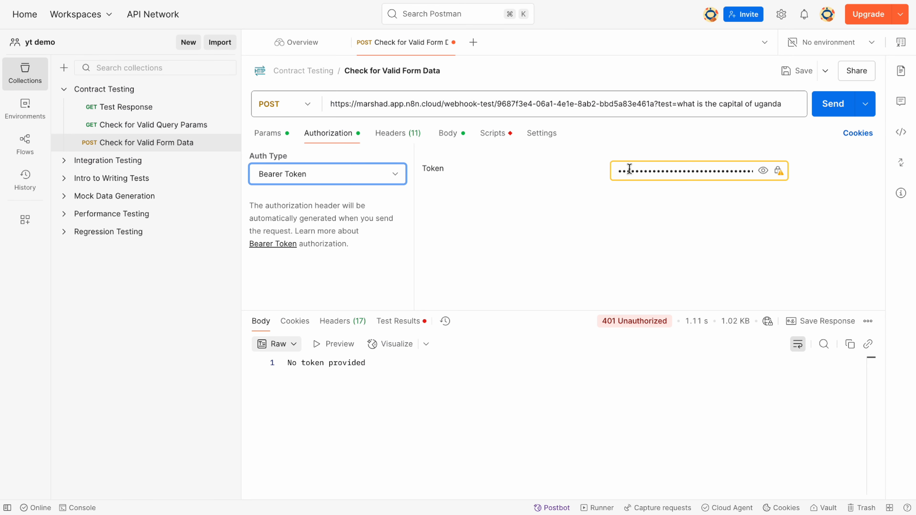
{"action": "left_click", "coordinate": [629, 168]}
{"action": "key", "text": "super+a"}
{"action": "key", "text": "super+v"}
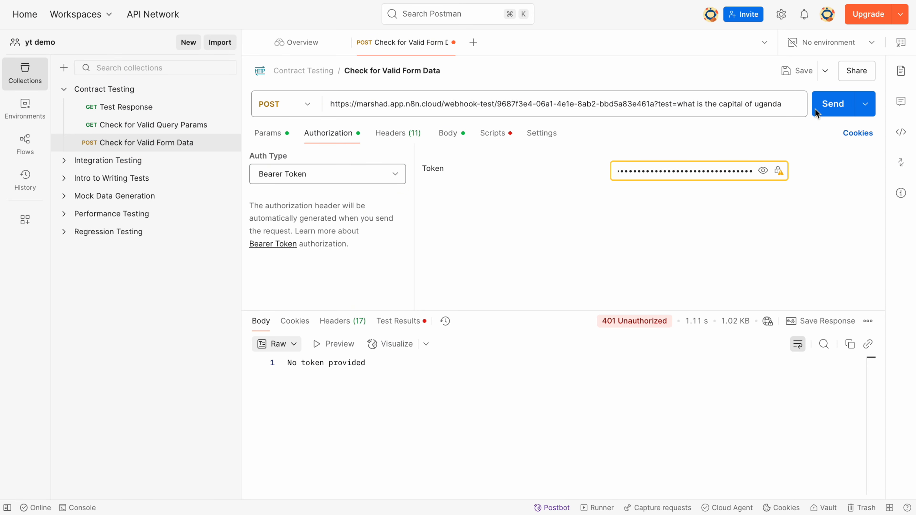
{"action": "left_click", "coordinate": [823, 107]}
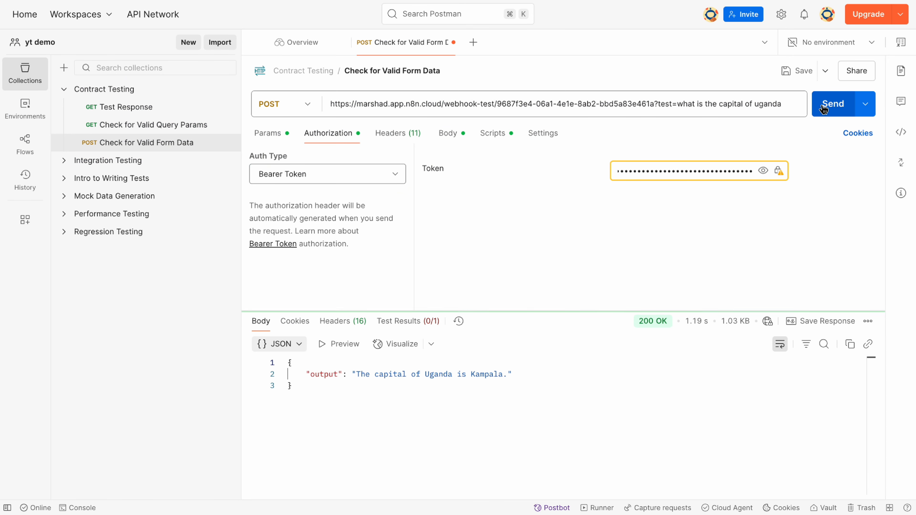
{"action": "left_click_drag", "start_coordinate": [357, 374], "coordinate": [502, 379]}
{"action": "left_click", "coordinate": [504, 408]}
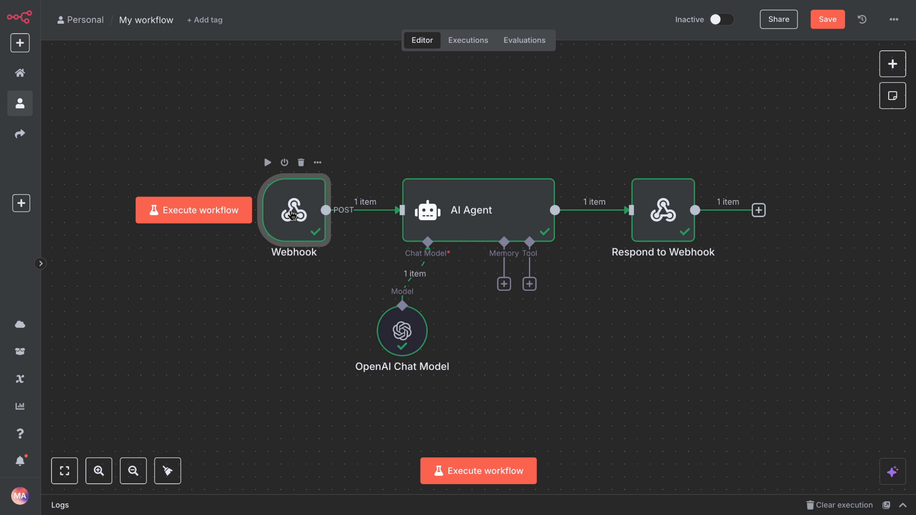
Inspect the decoded jwtPayload fields in the Webhook node's output.
{"action": "double_click", "coordinate": [292, 215]}
{"action": "scroll", "coordinate": [591, 226], "scroll_direction": "right", "scroll_amount": 10}
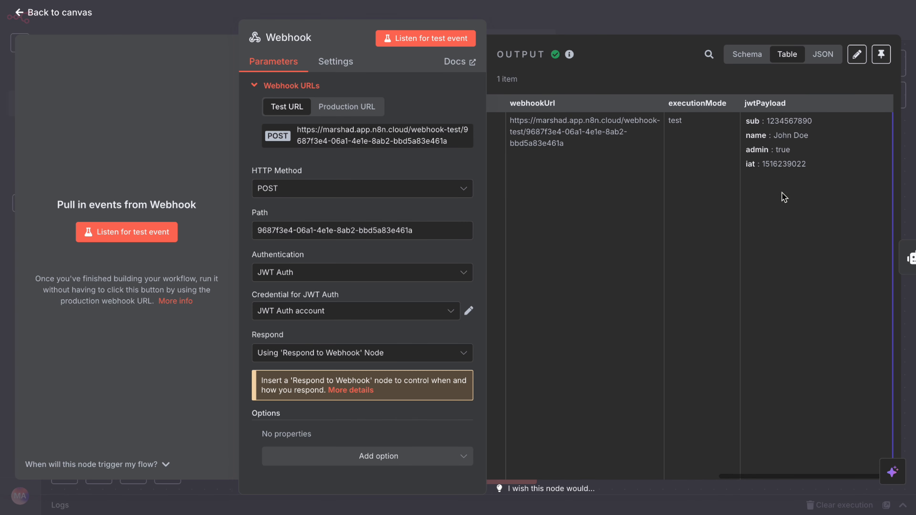
{"action": "left_click_drag", "start_coordinate": [806, 167], "coordinate": [746, 115]}
{"action": "left_click", "coordinate": [708, 175]}
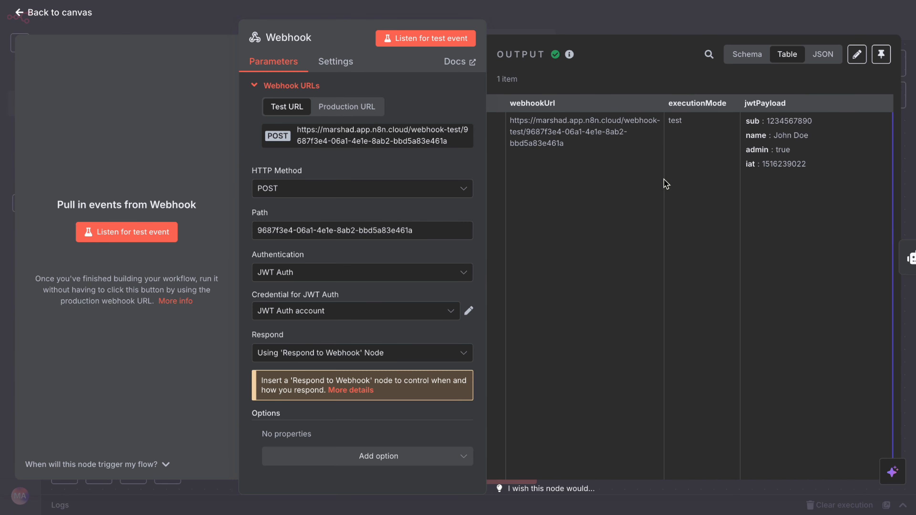
Return to the canvas and save the workflow with Ctrl+S.
{"action": "left_click", "coordinate": [530, 25]}
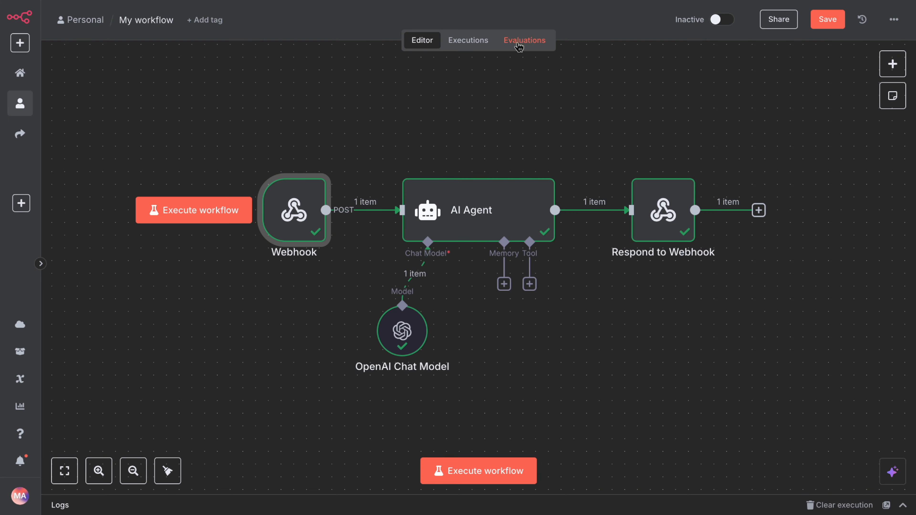
{"action": "left_click", "coordinate": [510, 130]}
{"action": "key", "text": "ctrl+s"}
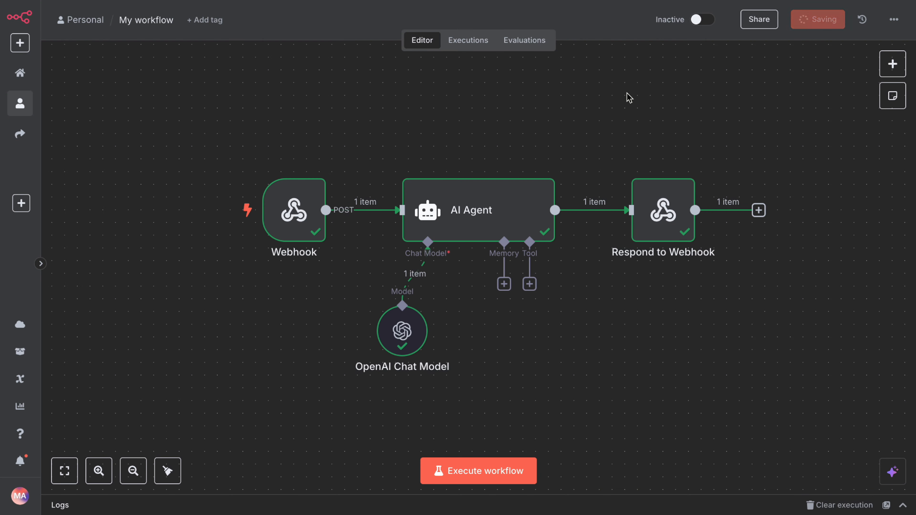